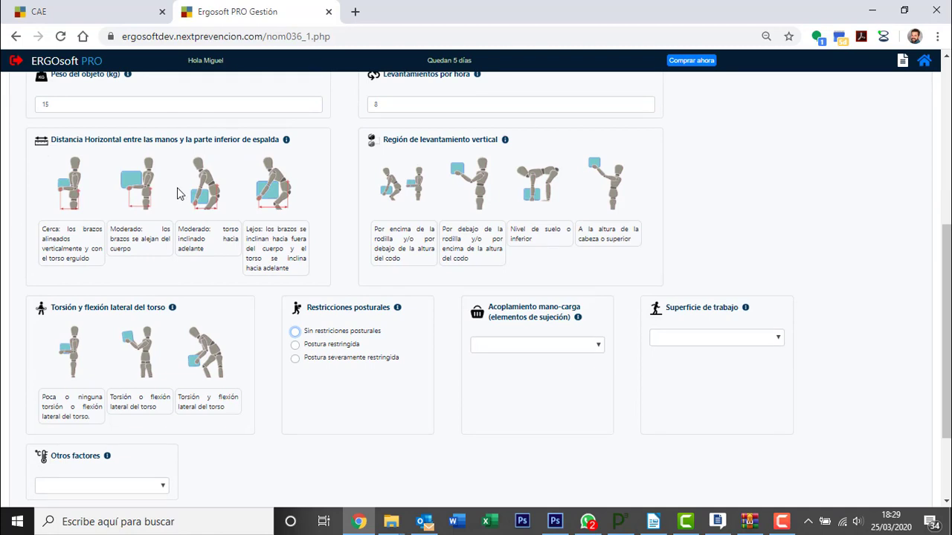
Step: Select Cerca for horizontal distance, the vertical region below the knee and/or above the elbow, and little or no torso twisting
click(70, 191)
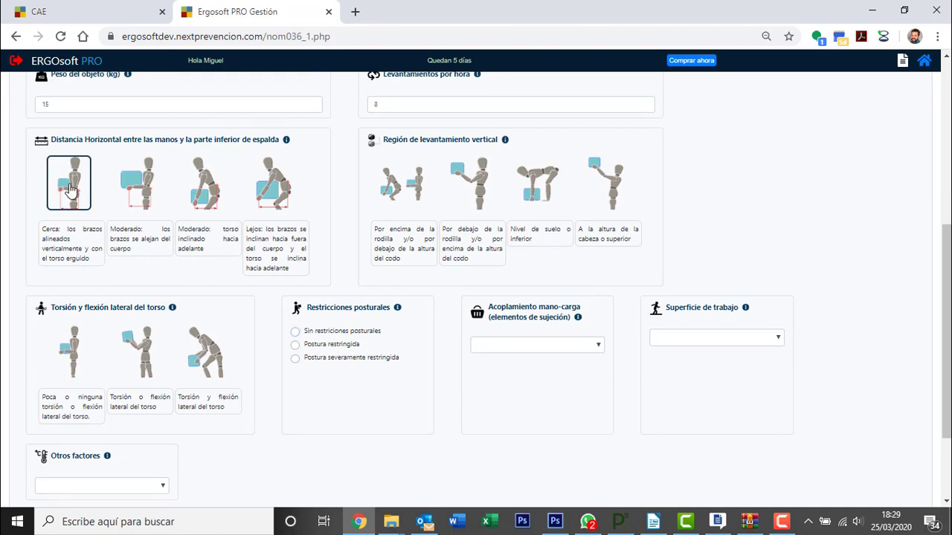
click(469, 198)
scroll(464, 371, down, 3)
click(77, 285)
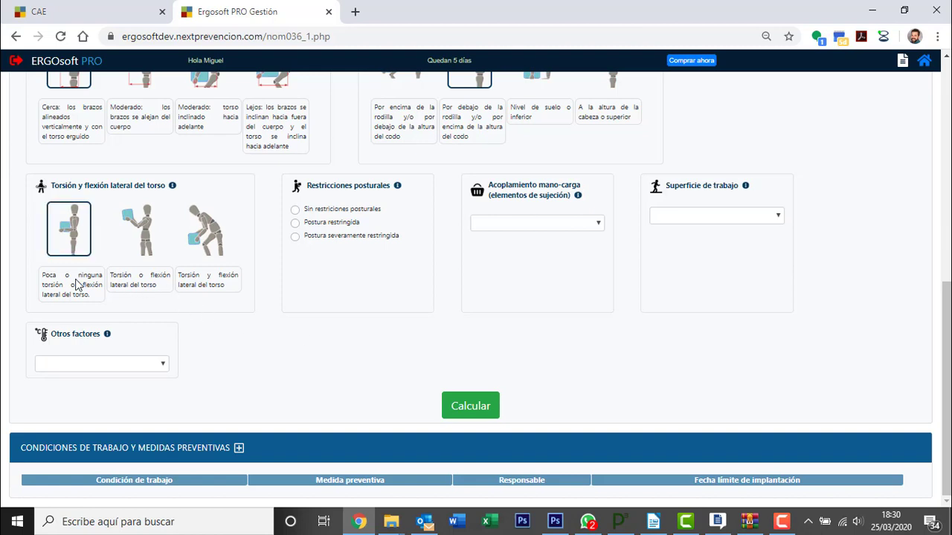
Step: Set postural restrictions to Postura restringida and hand-load coupling to Buen agarre, checking the coupling scoring table
click(295, 223)
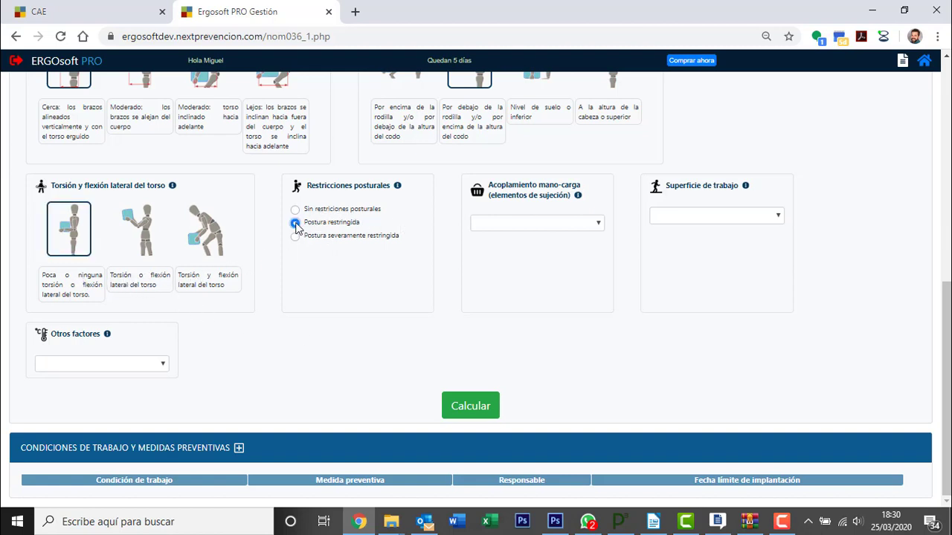
click(599, 224)
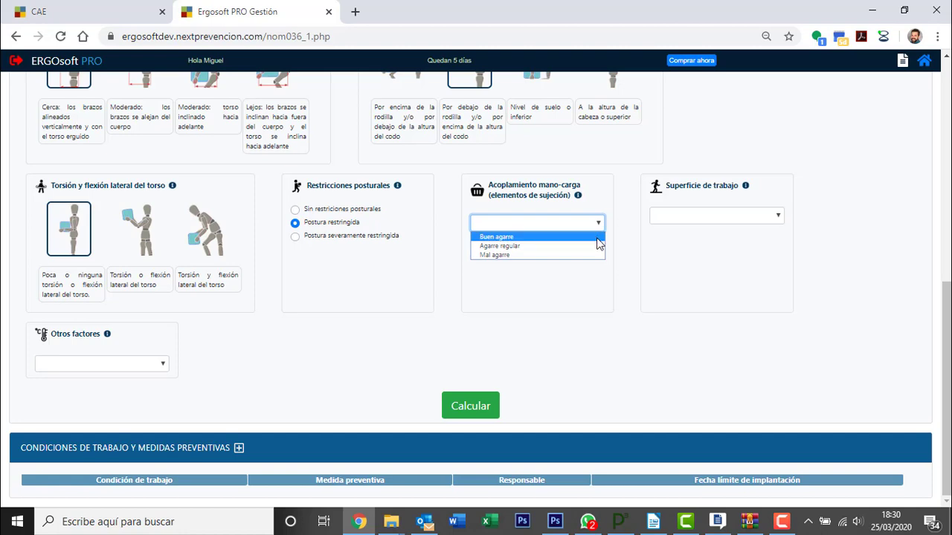
click(597, 238)
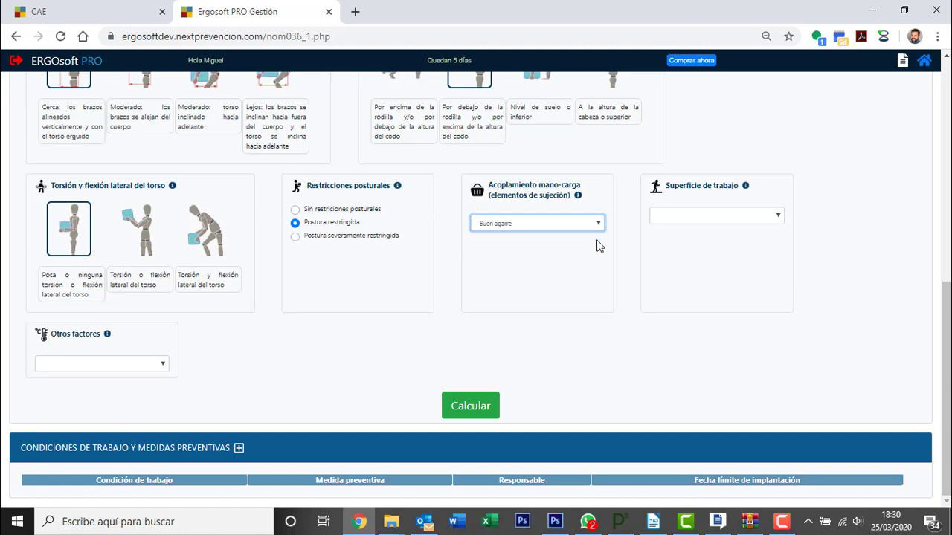
click(578, 196)
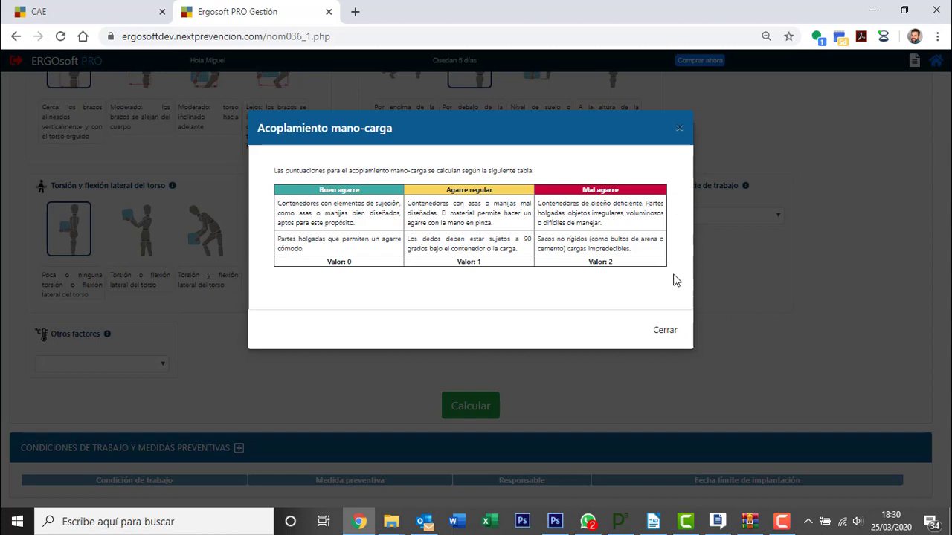
click(666, 332)
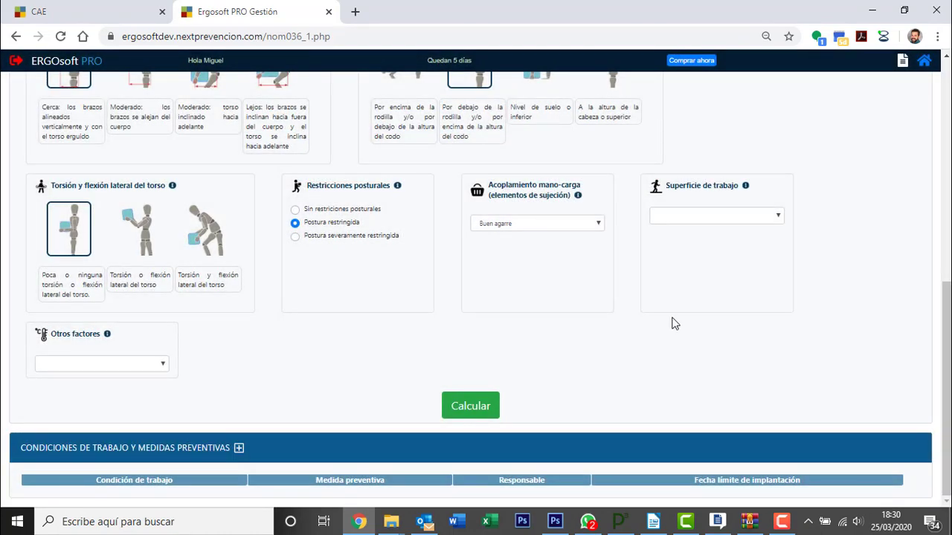
Step: Set the work surface to dry, clean and well-maintained floor and other factors to Un factor de riesgo presente, and calculate the assessment
click(783, 220)
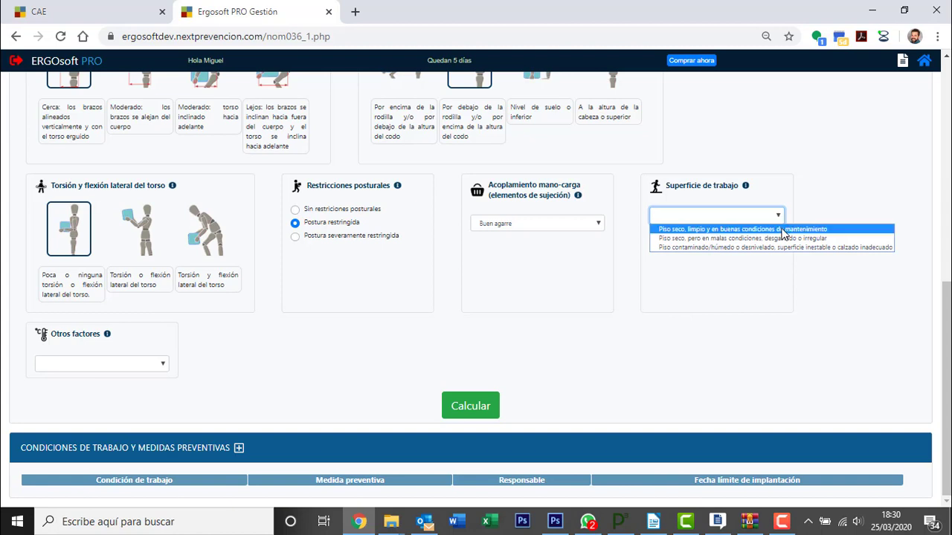
click(782, 230)
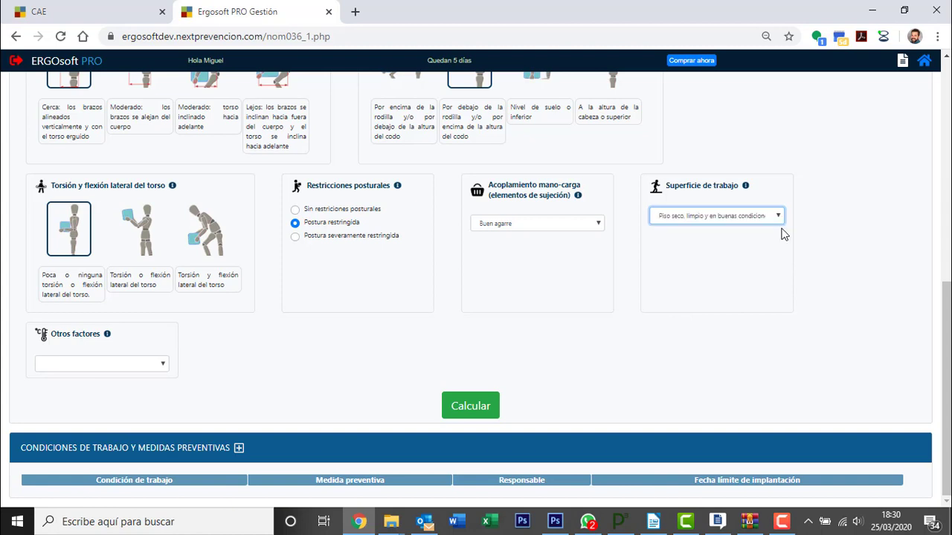
click(167, 365)
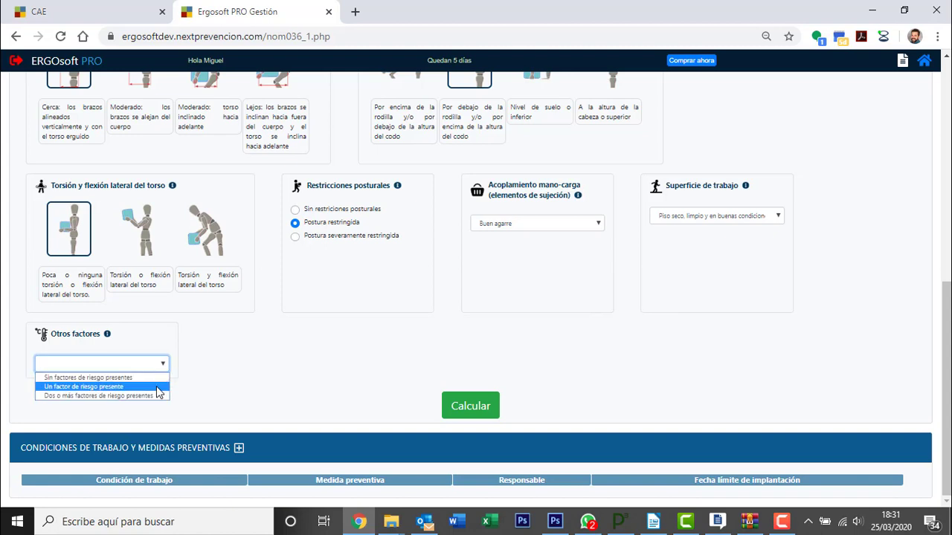
click(157, 388)
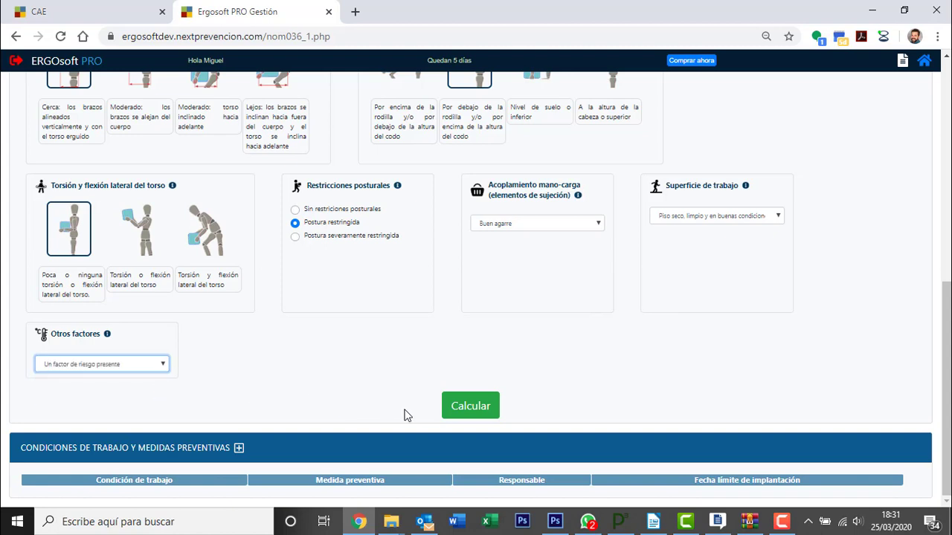
click(458, 411)
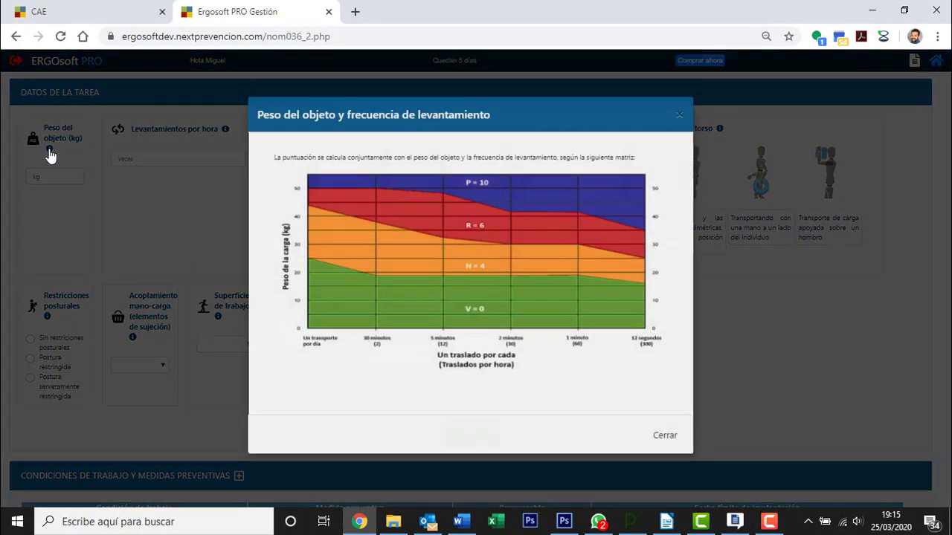
Step: Check the weight and lifting-frequency scoring matrix, and enter an object weight of 20 kg with 8 lifts per hour
click(49, 149)
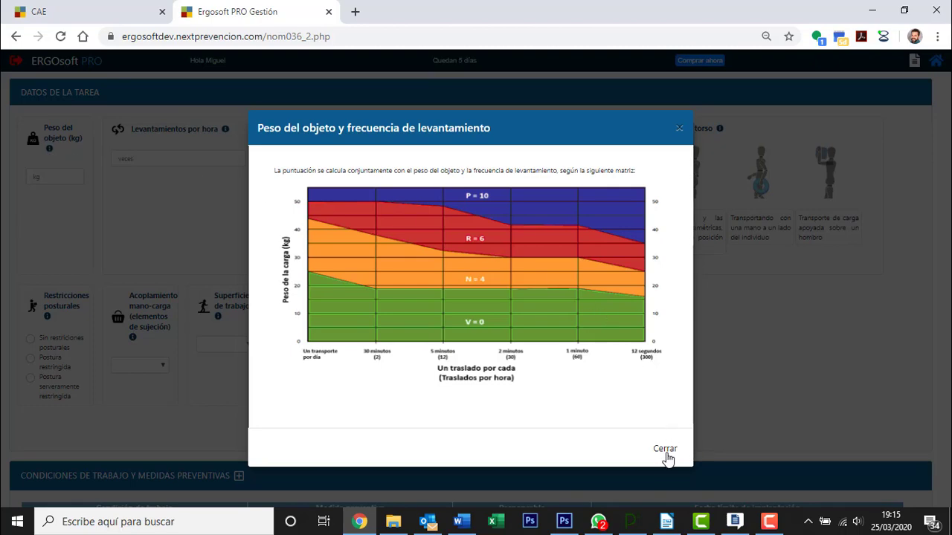
click(665, 449)
click(58, 178)
text(1)
key(BackSpace)
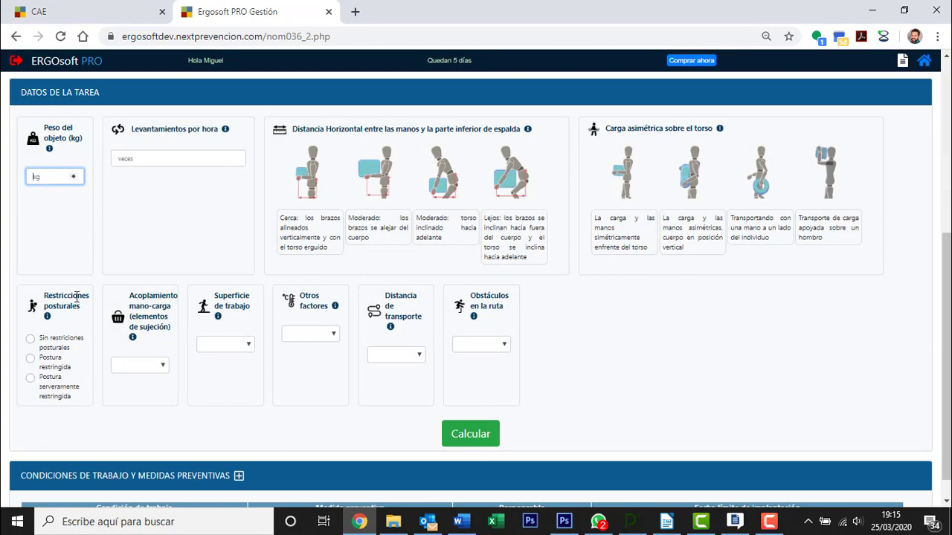
text(20)
key(Tab)
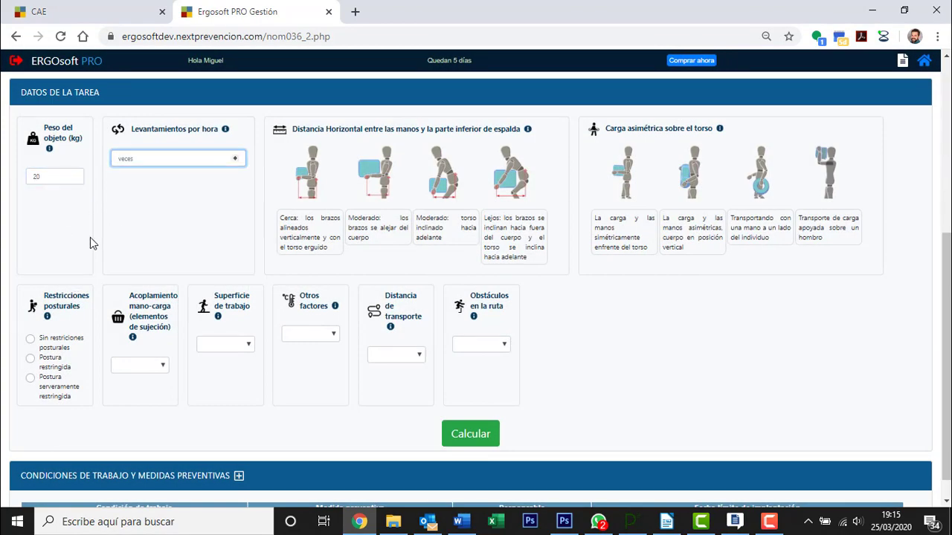
text(8)
key(Tab)
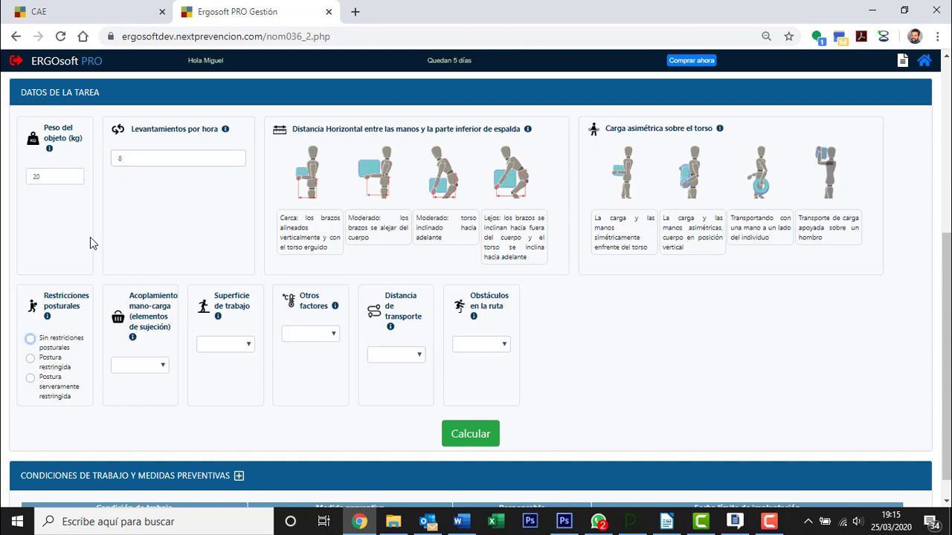
Step: Select moderate distance with arms away from the body, asymmetric load and hands with upright body, and Sin restricciones posturales
click(377, 237)
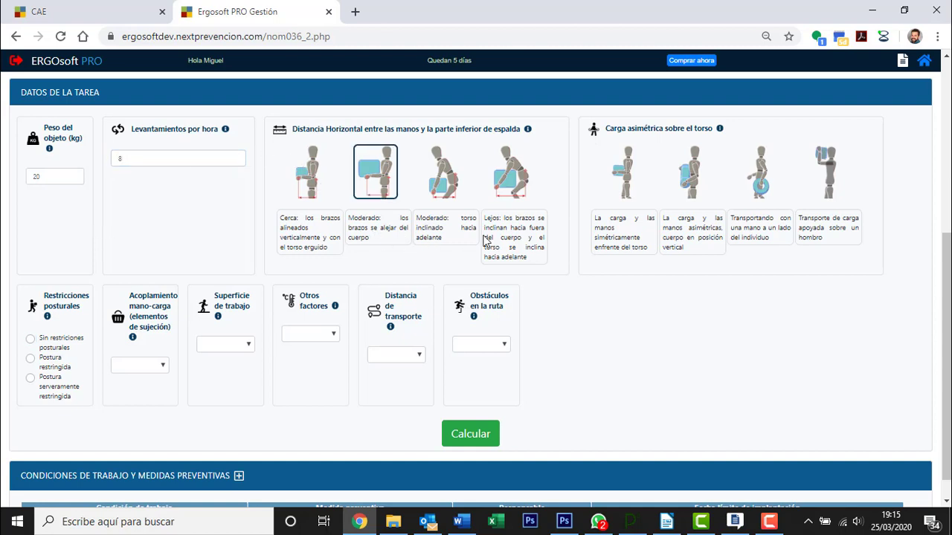
click(696, 238)
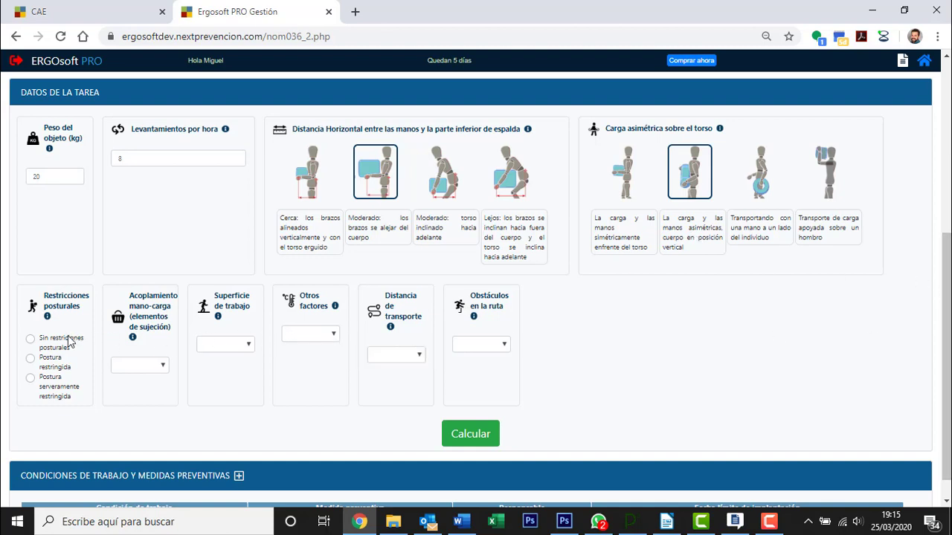
click(31, 340)
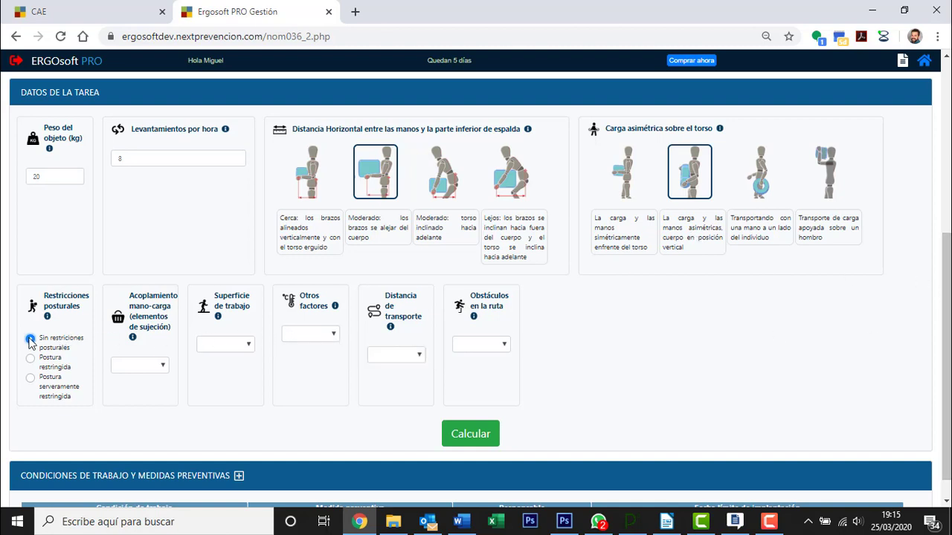
Step: Set hand-load coupling to Agarre regular, the work surface to Piso contaminado/húmedo, and other factors to Un factor de riesgo presente
click(162, 367)
click(154, 387)
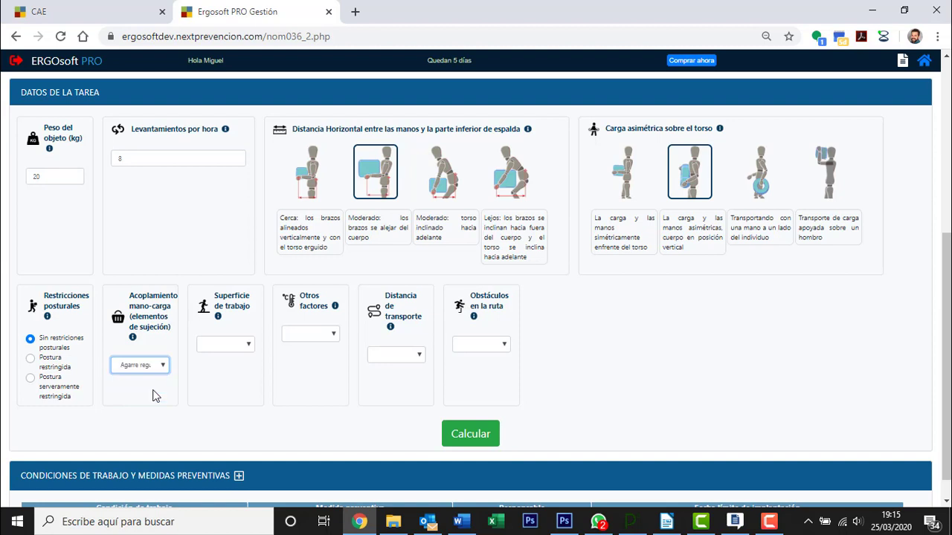
click(250, 351)
click(250, 377)
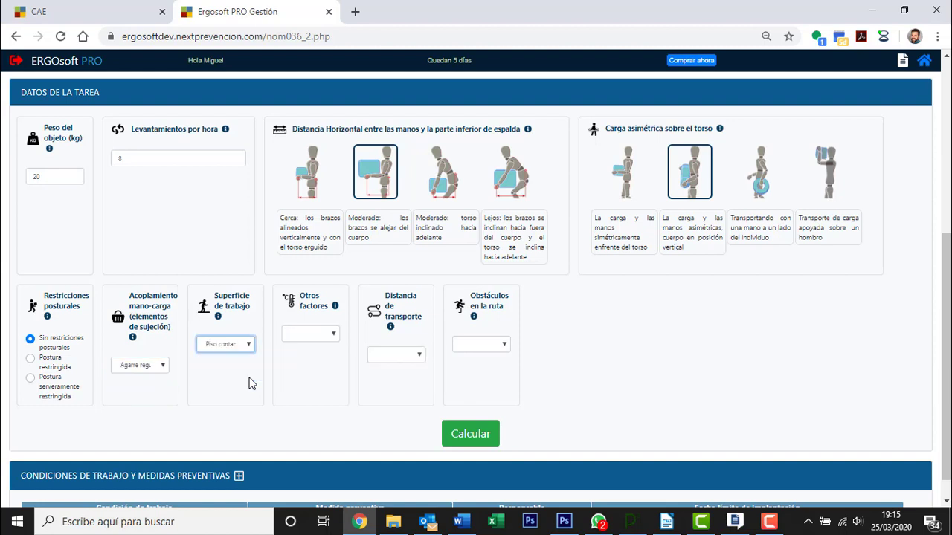
click(333, 334)
click(335, 354)
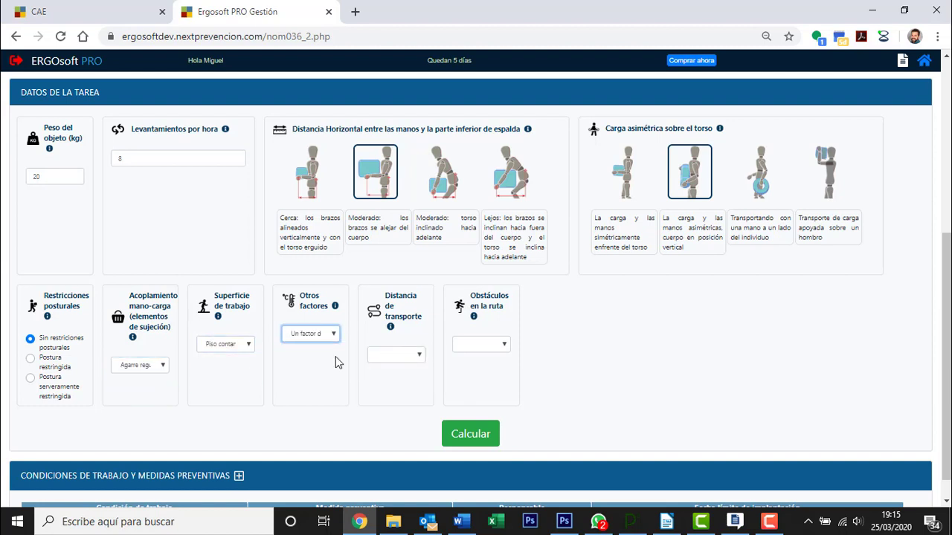
Step: Set transport distance to Más de 4m y menos de 10 m and route obstacles to the Pendiente pronunciada option, and calculate the assessment
click(419, 355)
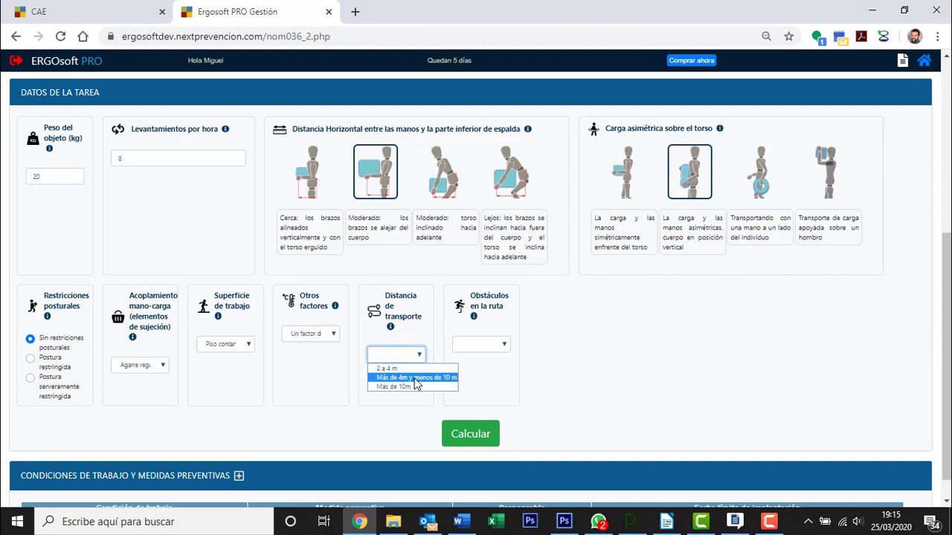
click(414, 379)
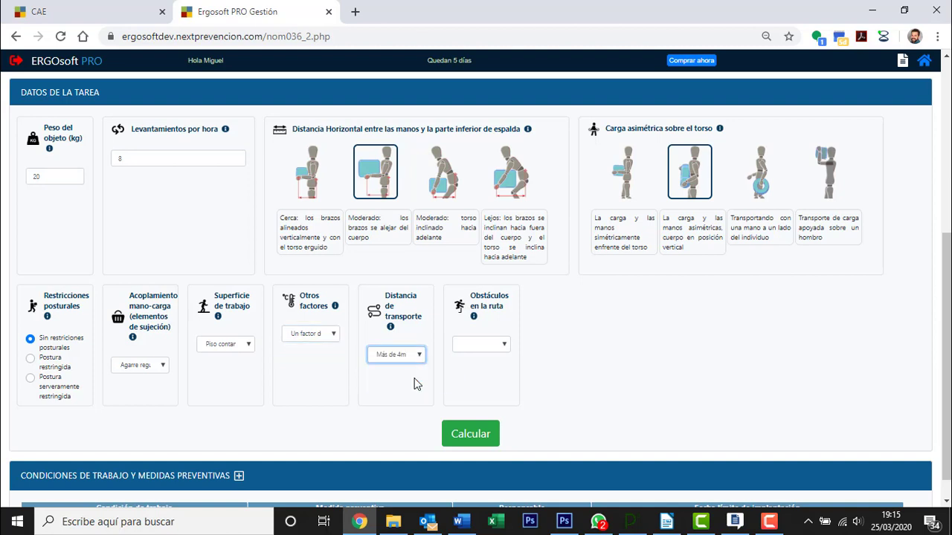
click(505, 346)
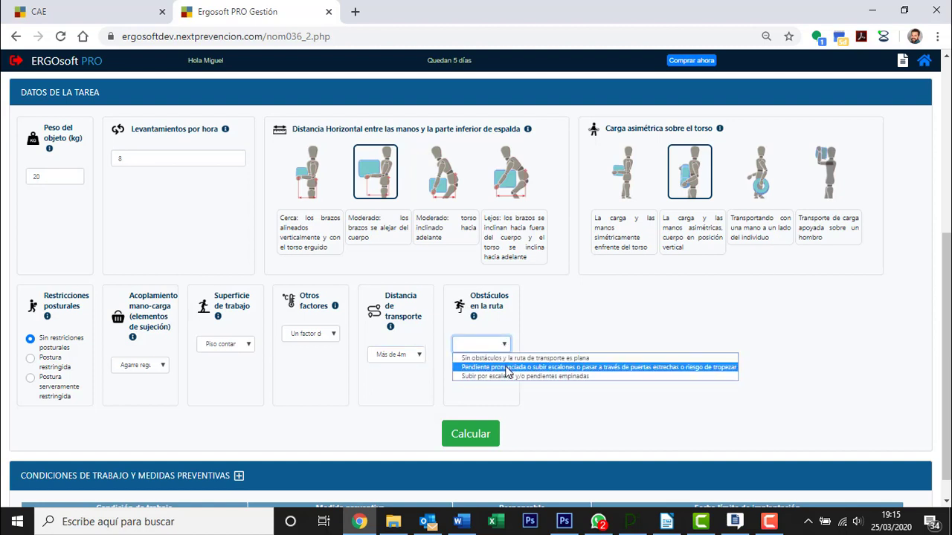
click(506, 369)
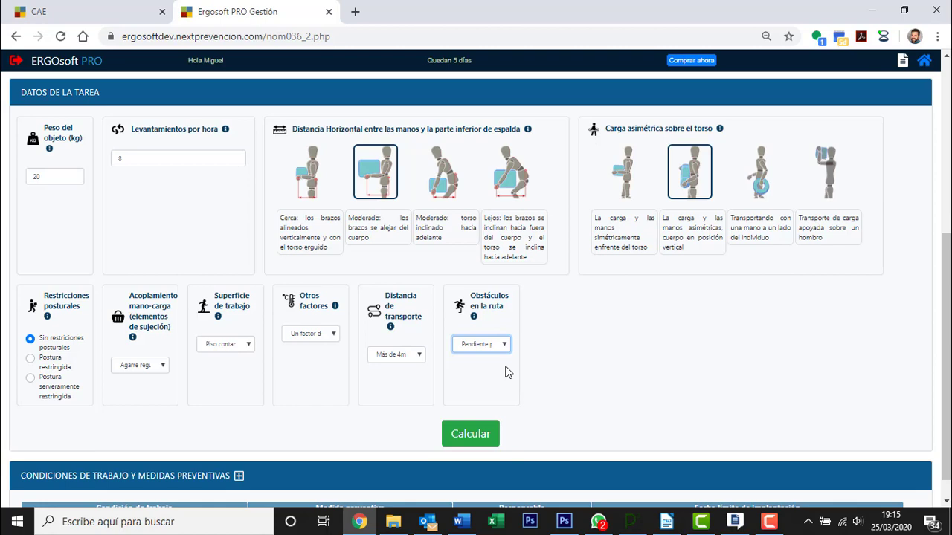
click(468, 435)
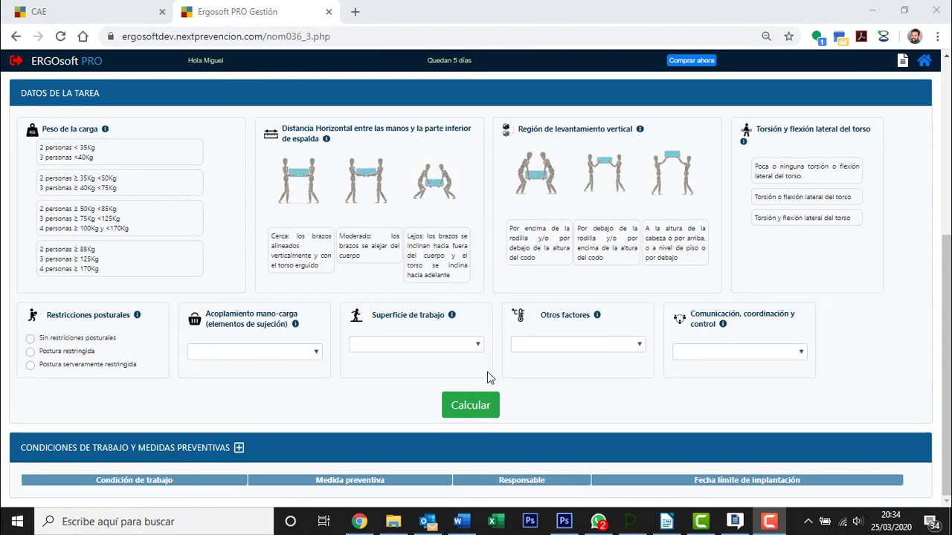
Step: For the team lift, select the 35–50 kg two-person load range, Cerca distance, and the region above the knee and/or below the elbow
click(156, 184)
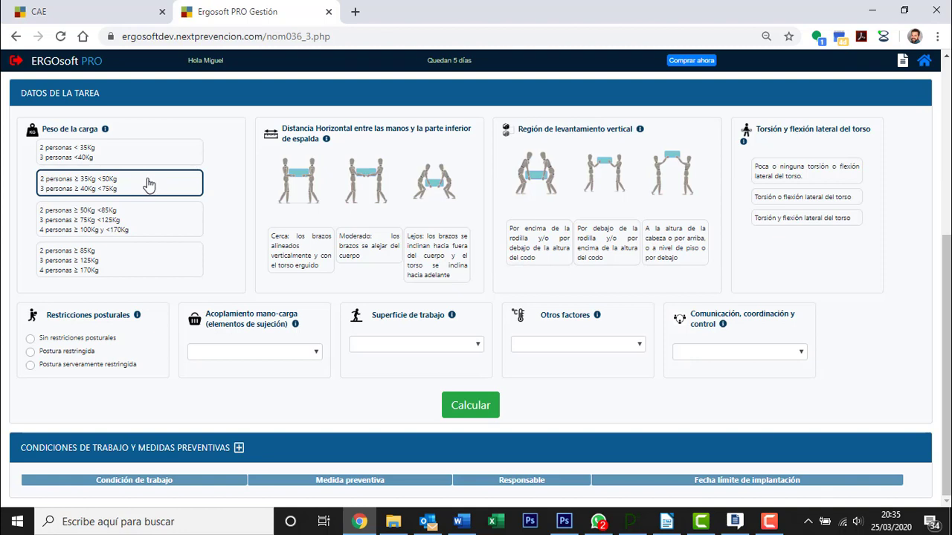
click(299, 252)
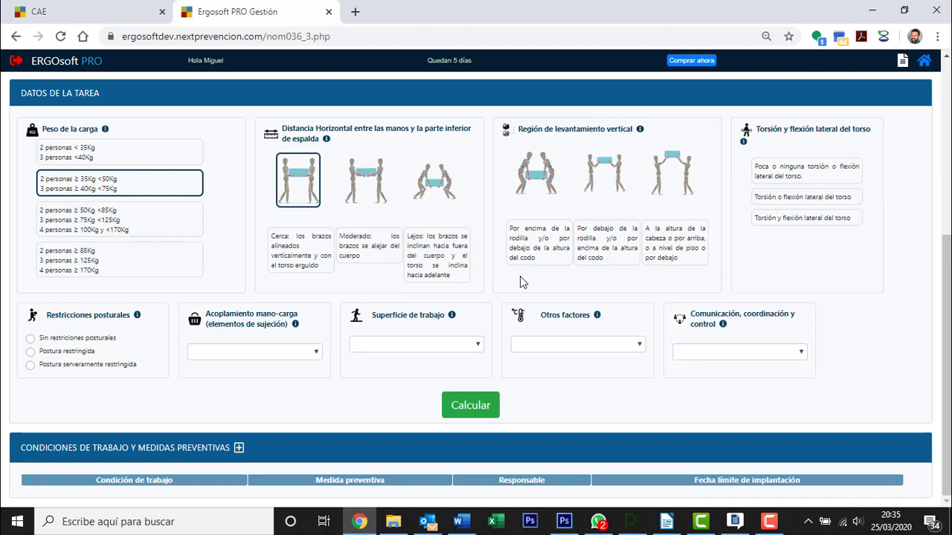
click(544, 242)
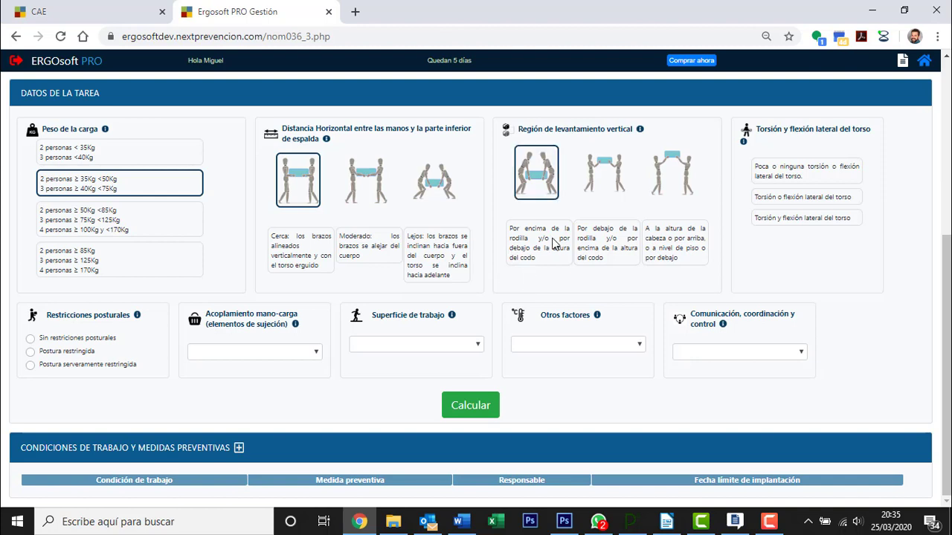
Step: Select Torsión o flexión lateral del torso, Postura restringida, and Mal agarre as the hand-load coupling
click(808, 198)
click(48, 354)
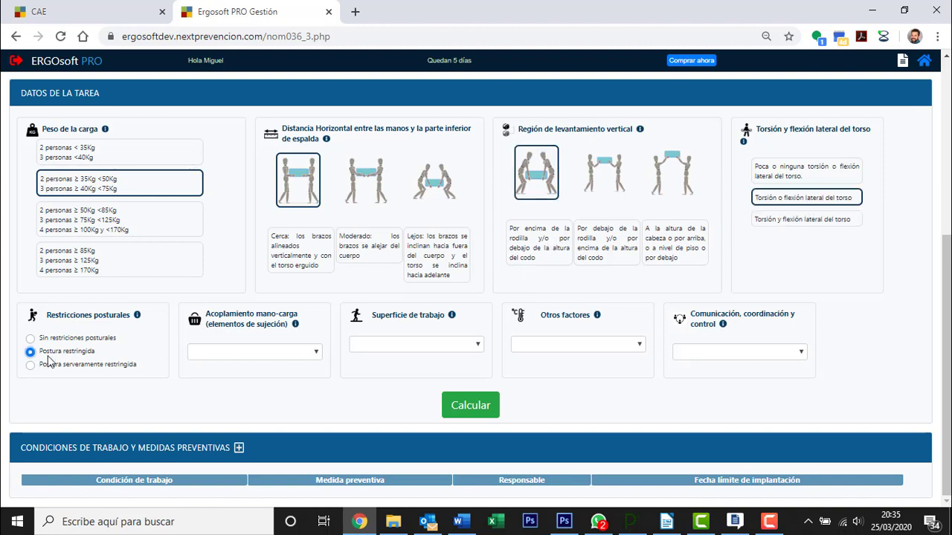
click(315, 354)
click(308, 384)
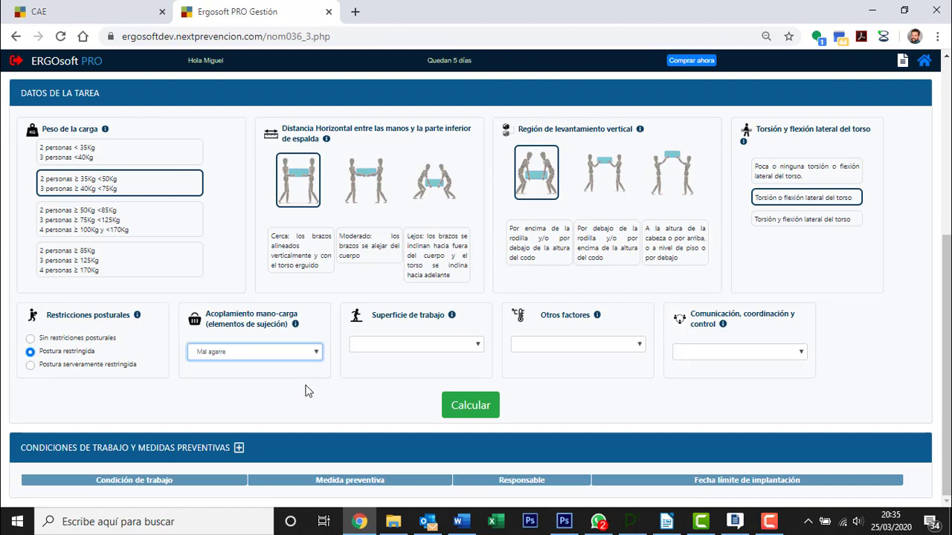
Step: Set the work surface to dry floor in poor, worn or irregular condition and other factors to Sin factores de riesgo presentes
click(477, 345)
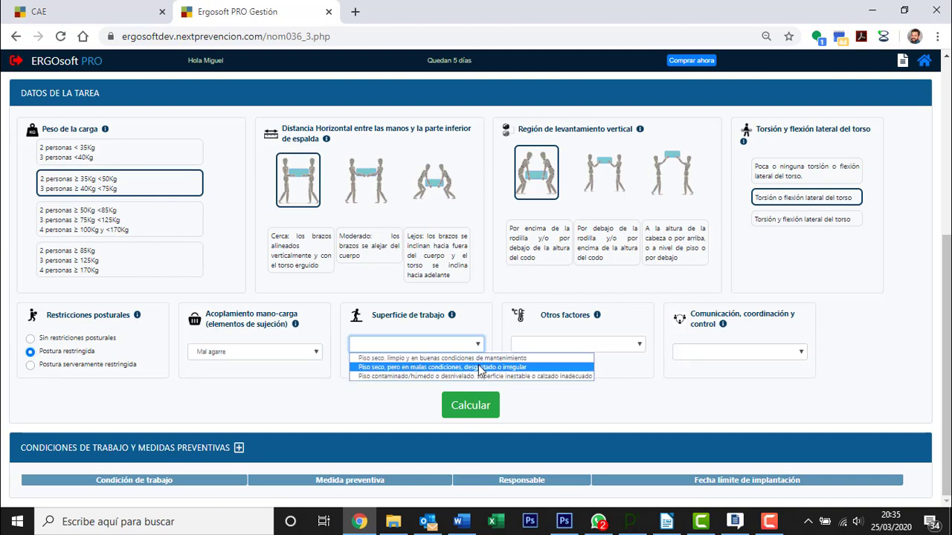
click(480, 366)
click(631, 348)
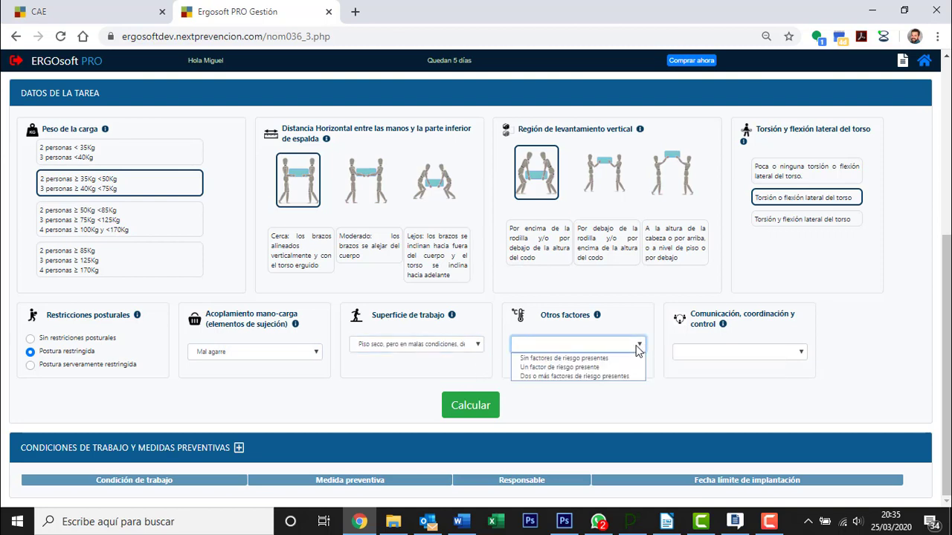
click(595, 362)
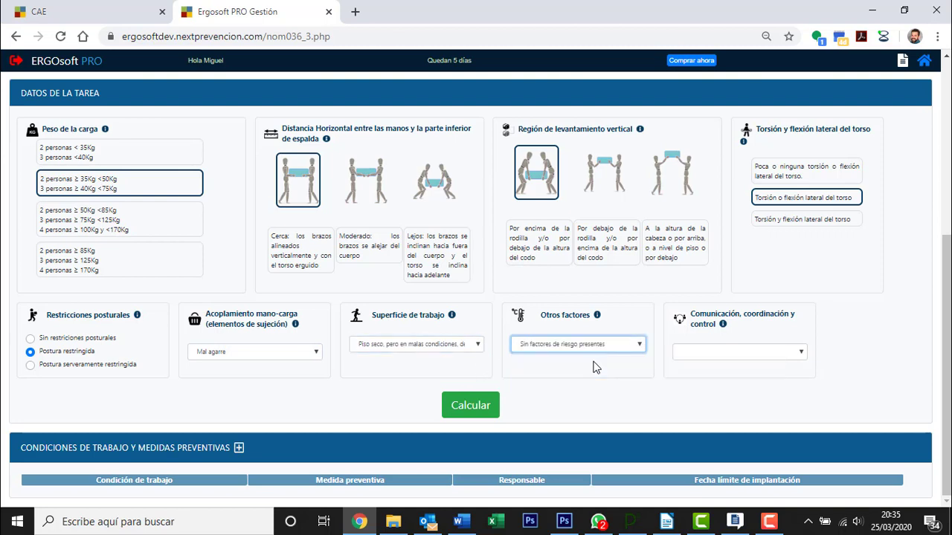
Step: Set the team lift's communication, coordination and control rating to Bien
click(801, 354)
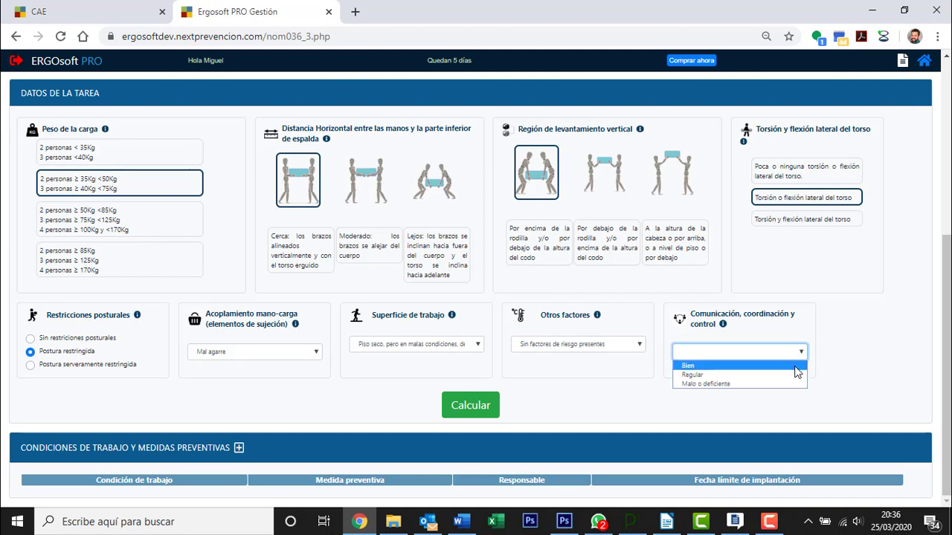
click(797, 366)
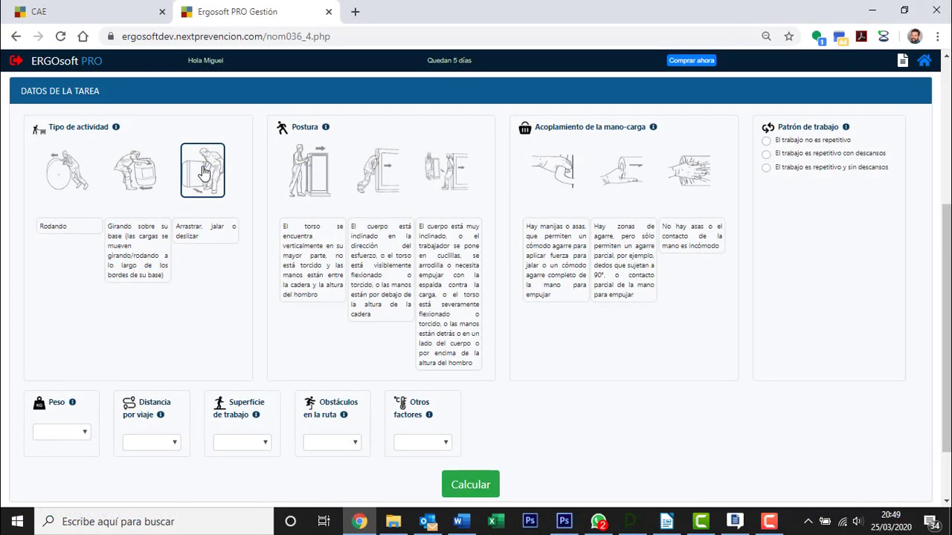
Step: Consult the activity type scoring tables, and select the posture inclined toward the effort and the partial-grip hand-load coupling
click(118, 129)
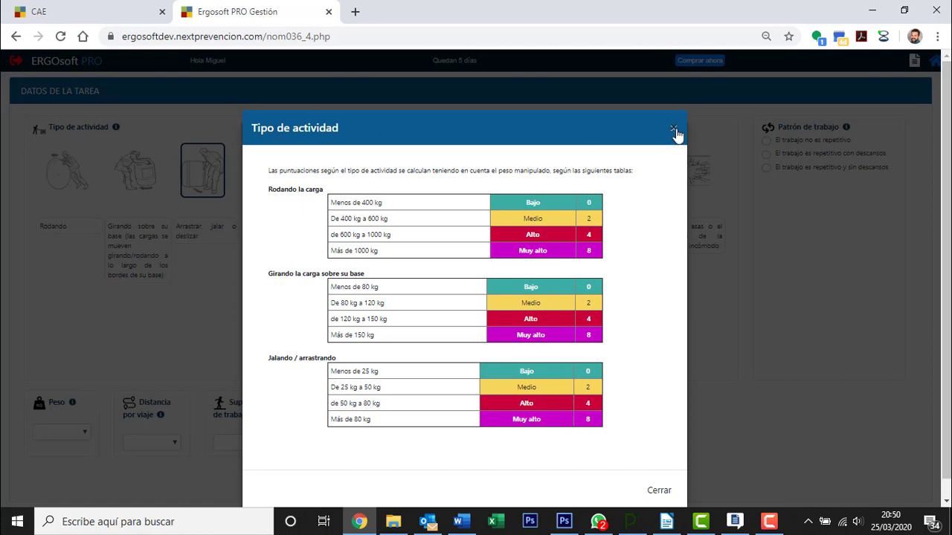
click(674, 131)
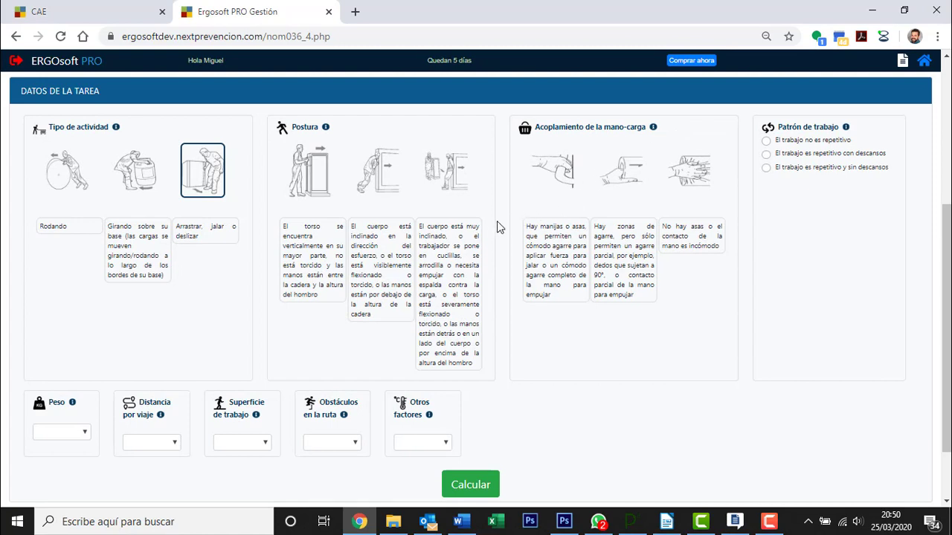
click(375, 270)
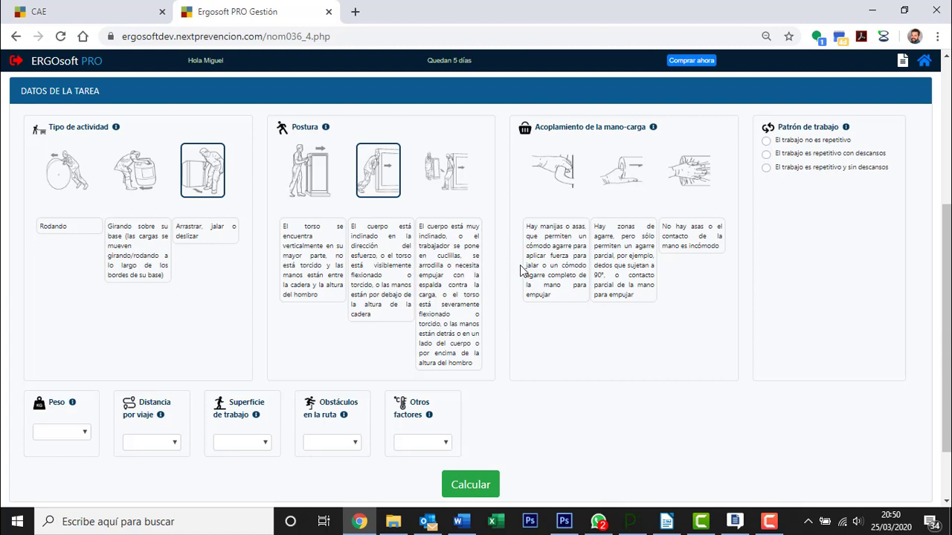
click(620, 263)
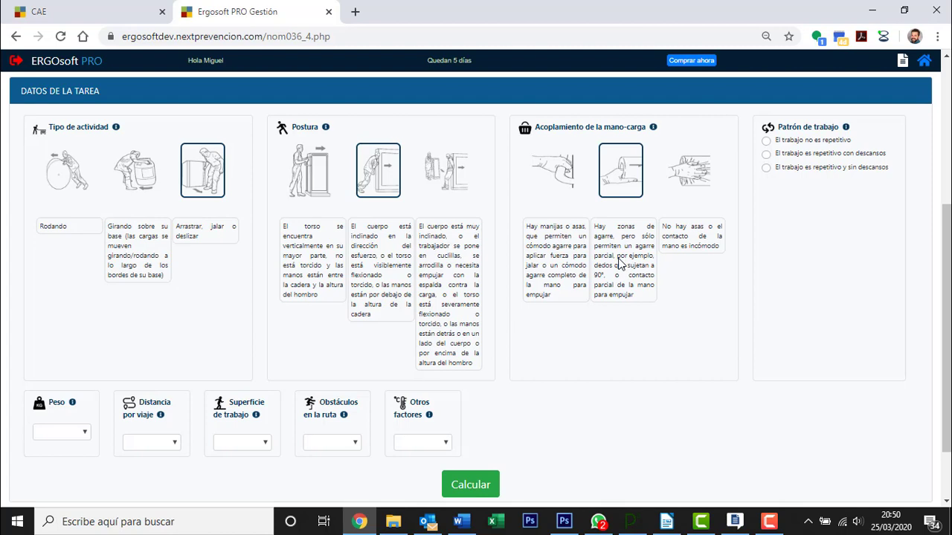
Step: Set the work pattern to El trabajo no es repetitivo and consult the work pattern scoring table
click(766, 141)
click(846, 127)
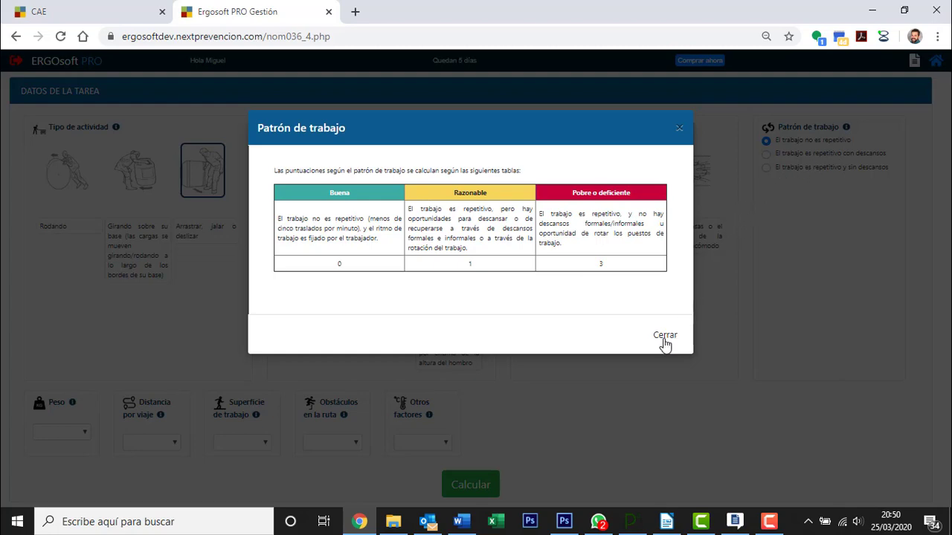
click(665, 340)
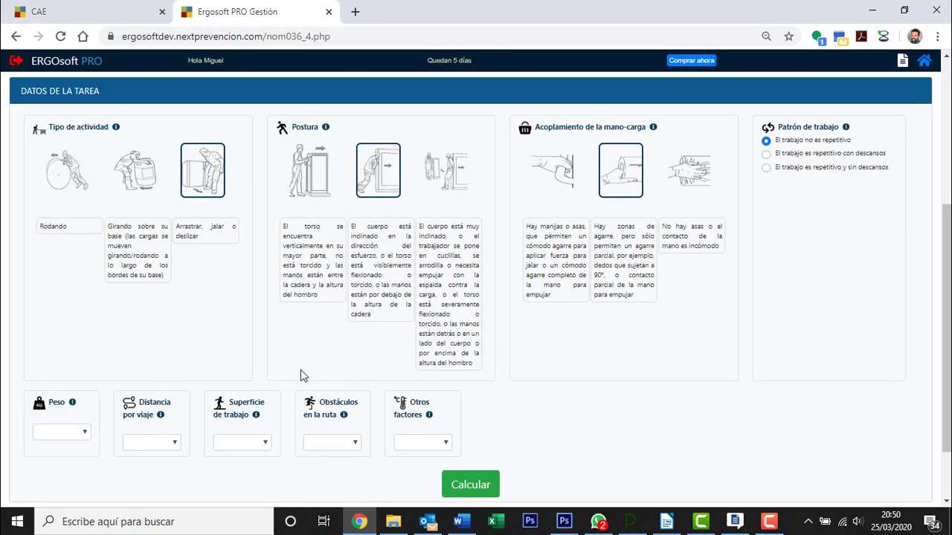
Step: Set the load weight to the 25 to 50 kg range and the distance per trip to Entre 2m y 10m
click(53, 434)
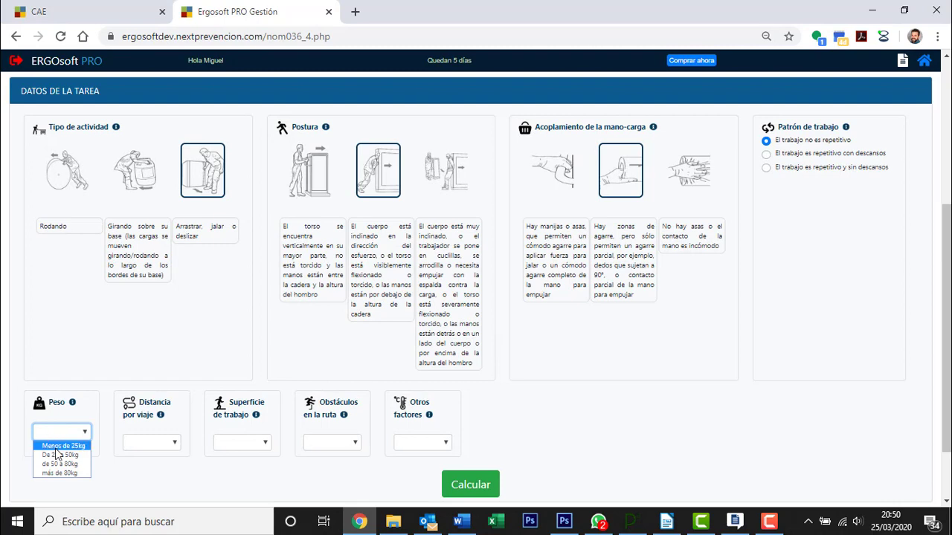
click(63, 455)
click(175, 442)
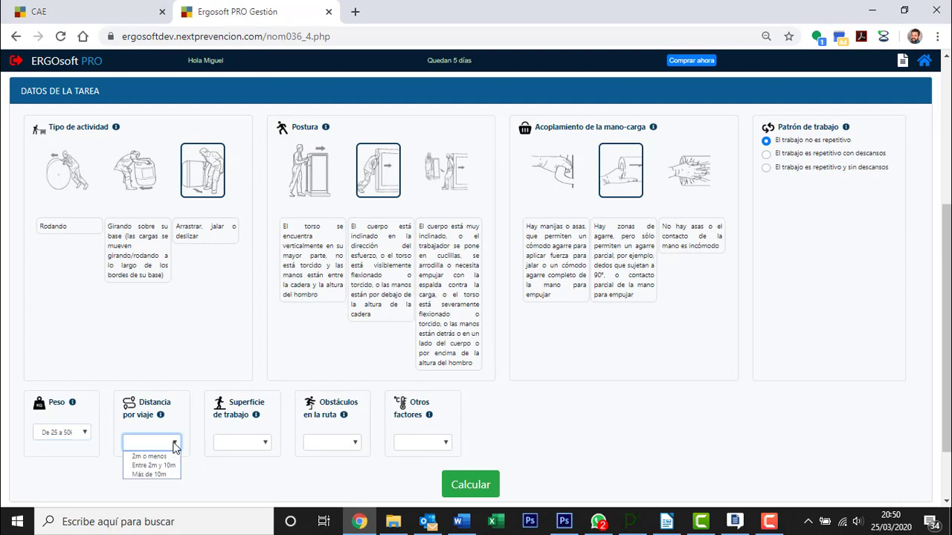
click(169, 465)
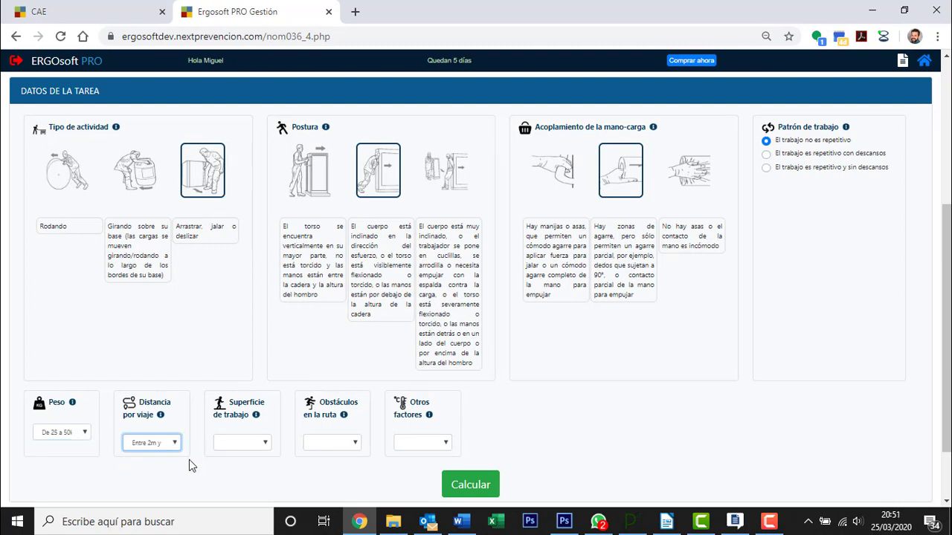
Step: Set the work surface to the dry, clean floor option and the route obstacles to the Un tipo de obstáculo option
click(264, 443)
click(275, 454)
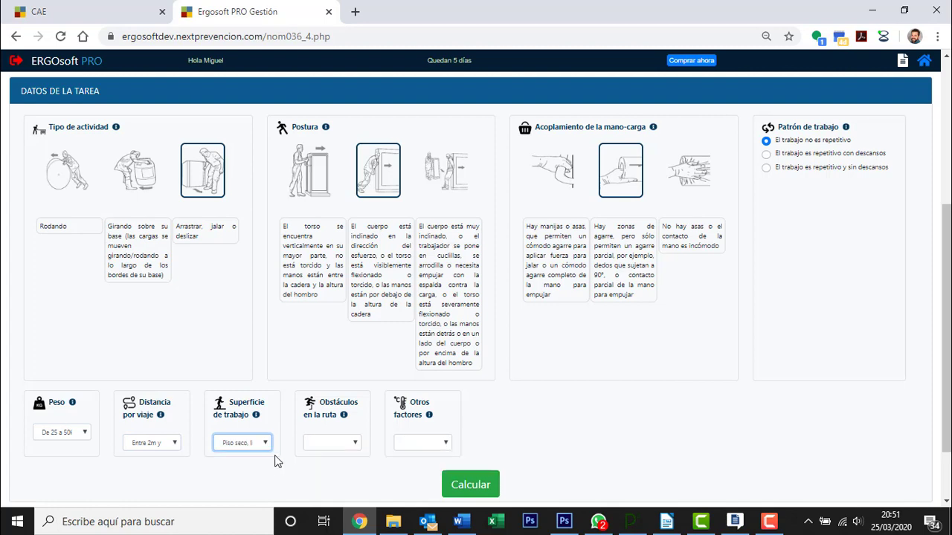
click(356, 445)
click(390, 467)
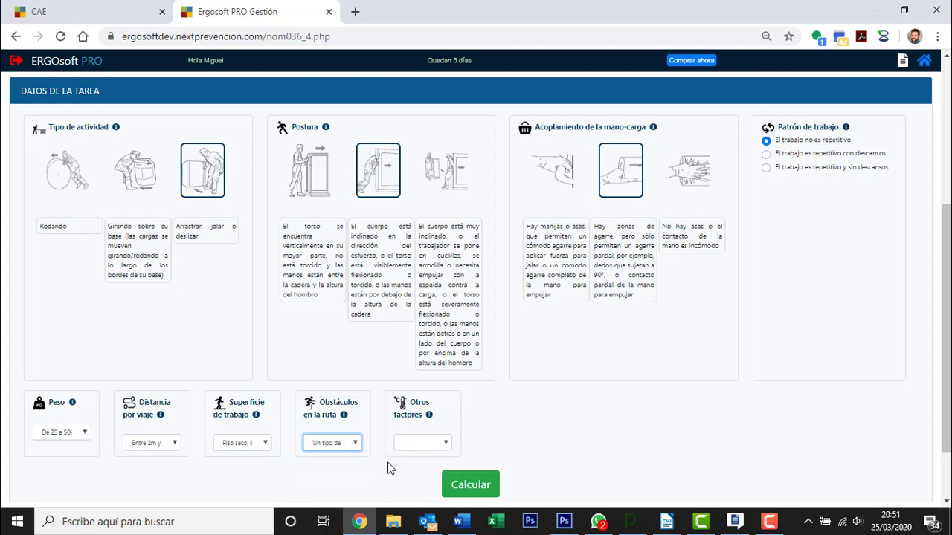
Step: Set other factors to the no risk factors option and calculate the assessment
click(446, 443)
click(455, 455)
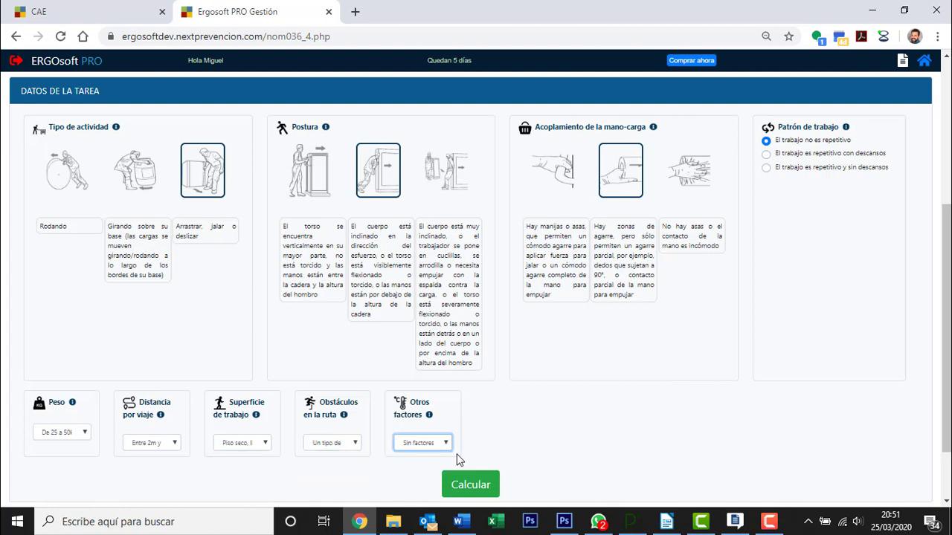
click(471, 488)
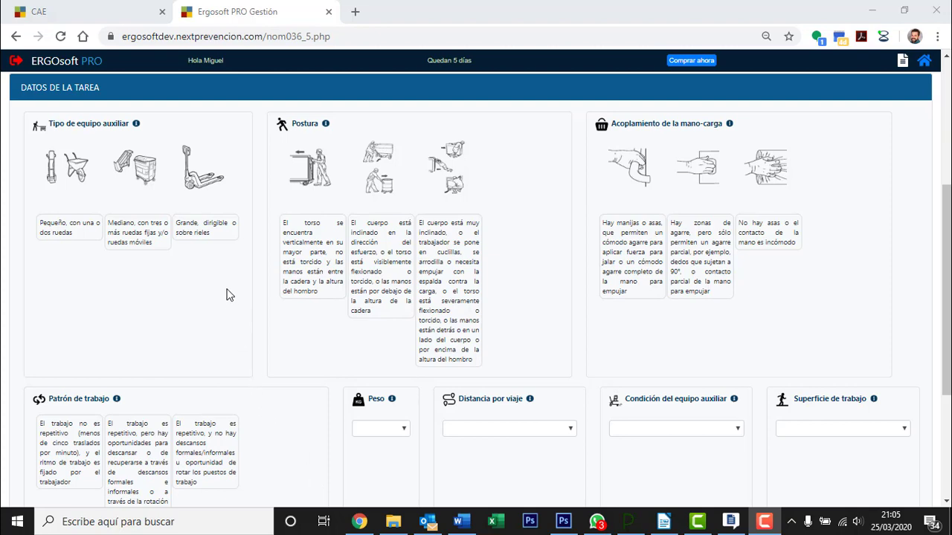
Step: Consult the auxiliary equipment scoring tables and select Grande, dirigible o sobre rieles as the equipment type
click(136, 124)
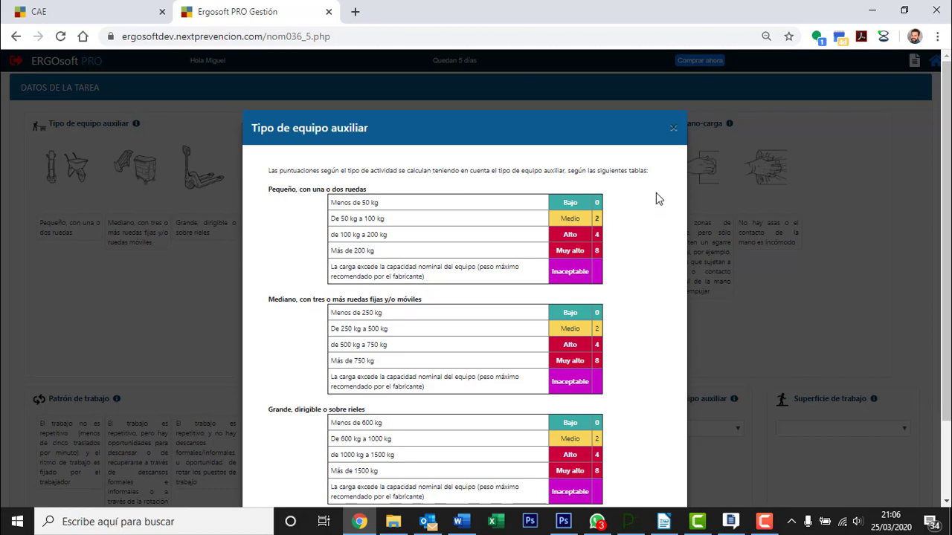
click(673, 133)
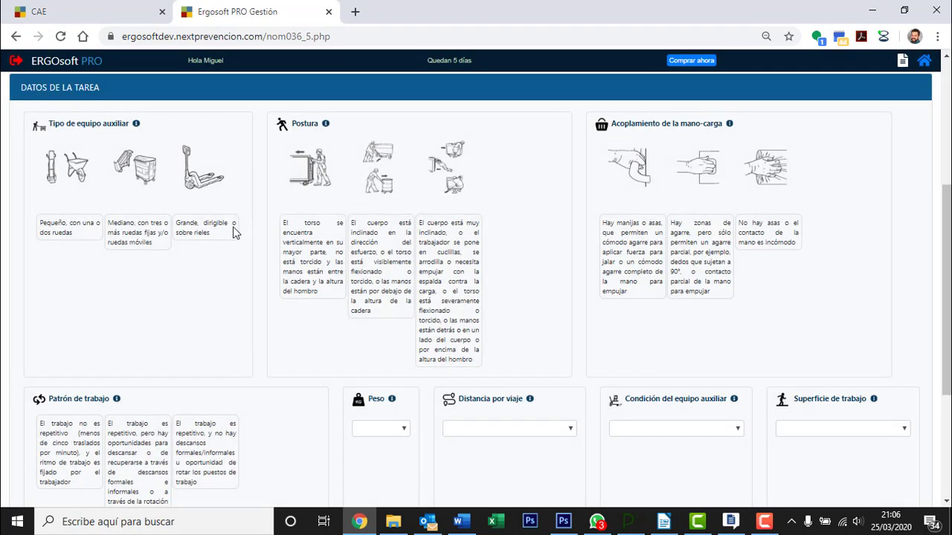
click(199, 235)
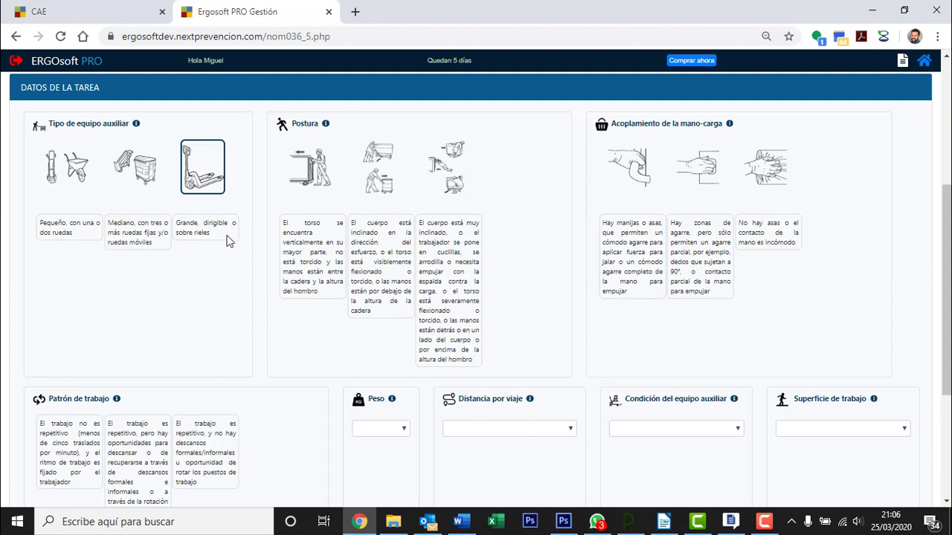
Step: Select the upright, untwisted torso posture and the hand-load coupling with comfortable handles
click(312, 254)
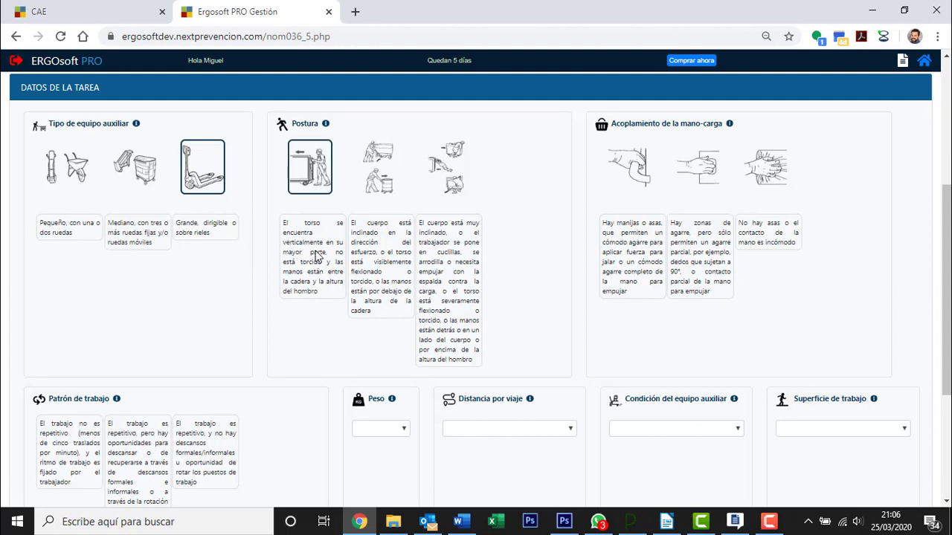
click(637, 256)
Step: Set the work pattern to repetitive with opportunities for rest or job rotation, and the weight to De 600 a 1000kg
scroll(637, 257, down, 2)
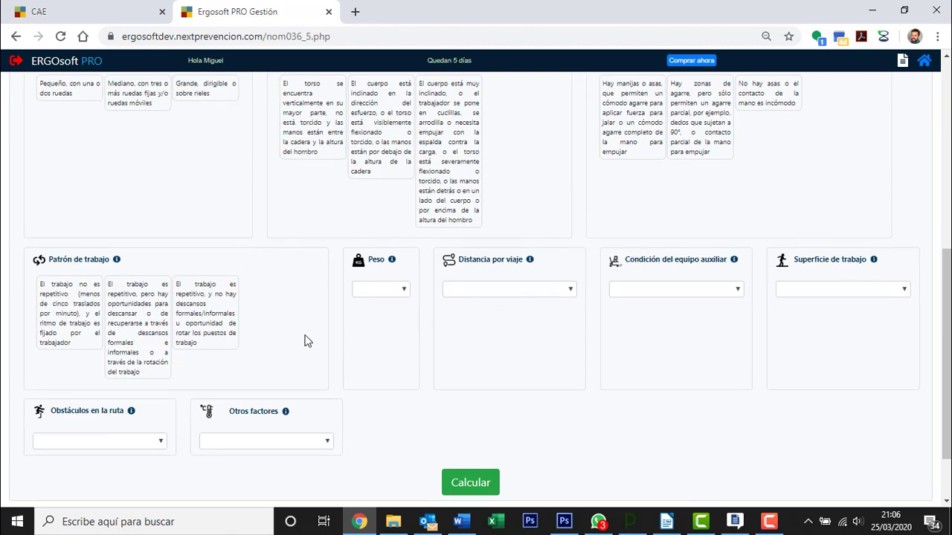
click(128, 327)
click(372, 289)
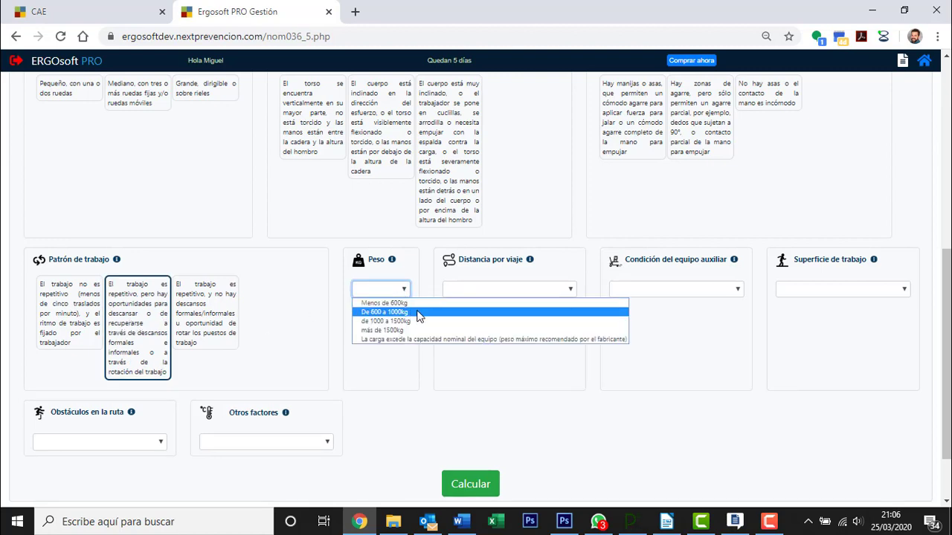
click(417, 316)
Step: Set the distance per trip to Entre 10m y 30m and the equipment condition to maintenance only when problems arise
click(570, 292)
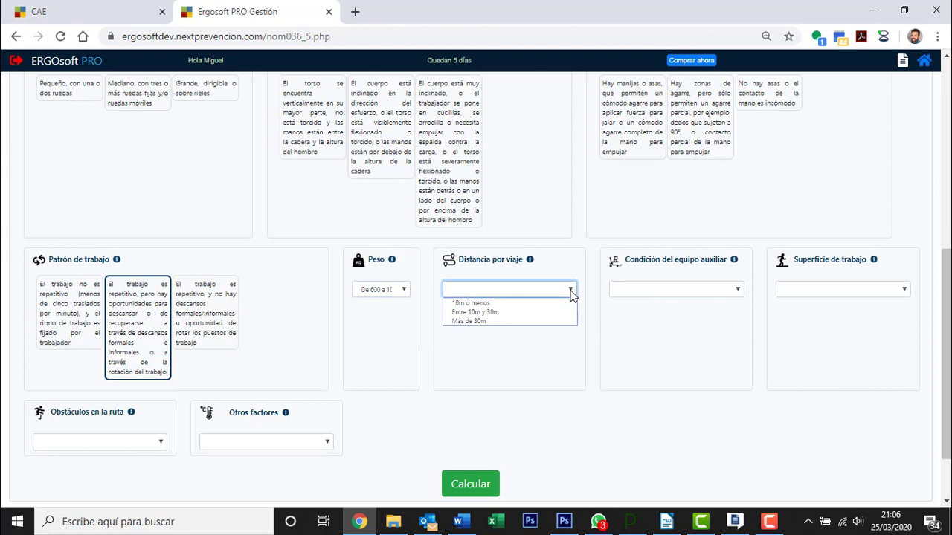
click(570, 312)
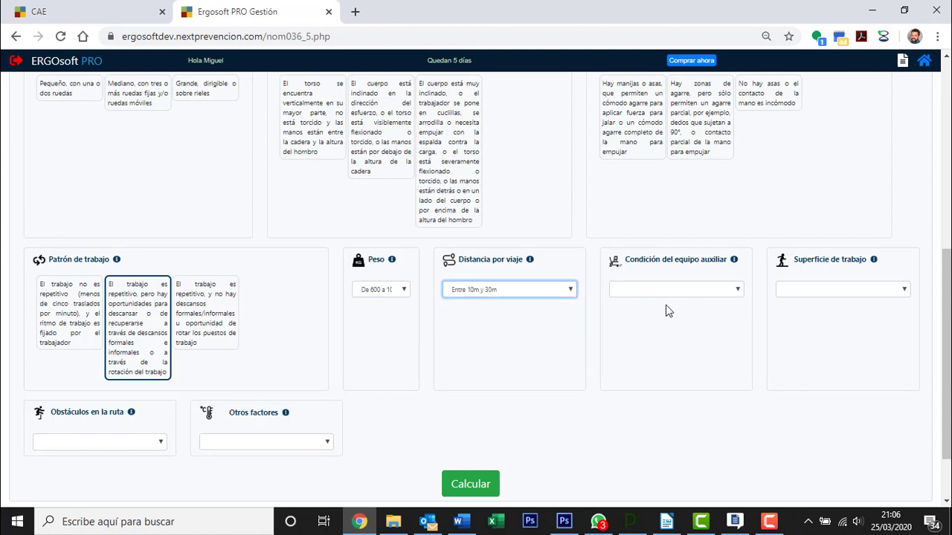
click(712, 292)
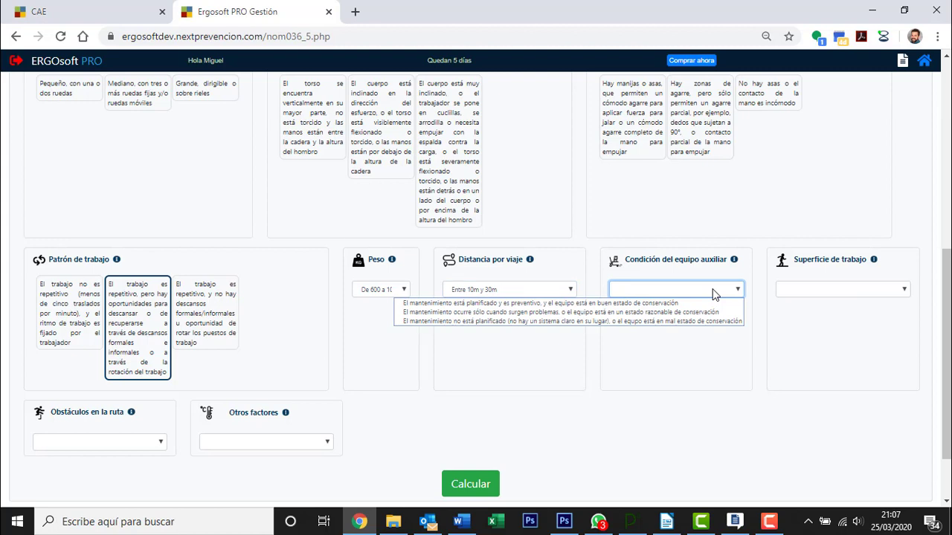
click(705, 312)
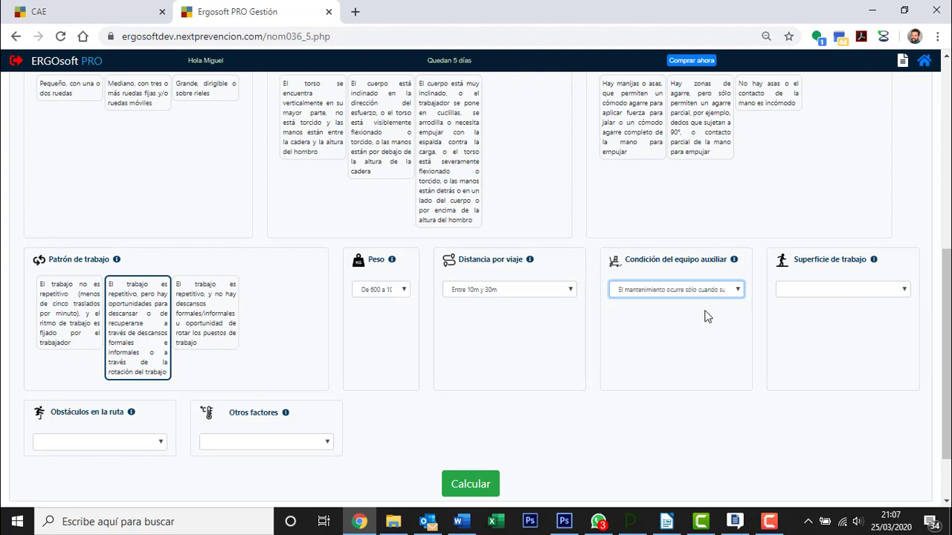
Step: Set the work surface to dry, clean, level, firm floor in good condition and the route obstacles to Sin obstáculos
click(884, 290)
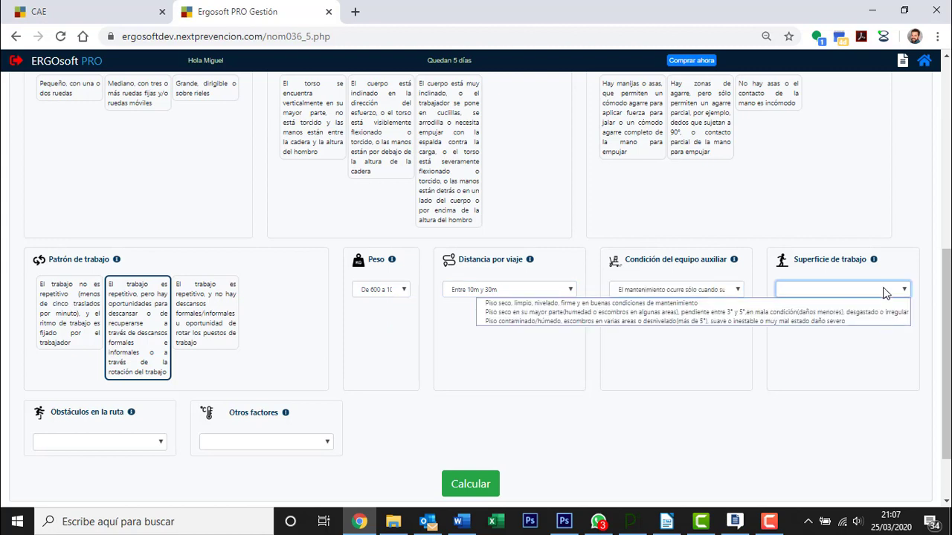
click(866, 304)
click(161, 443)
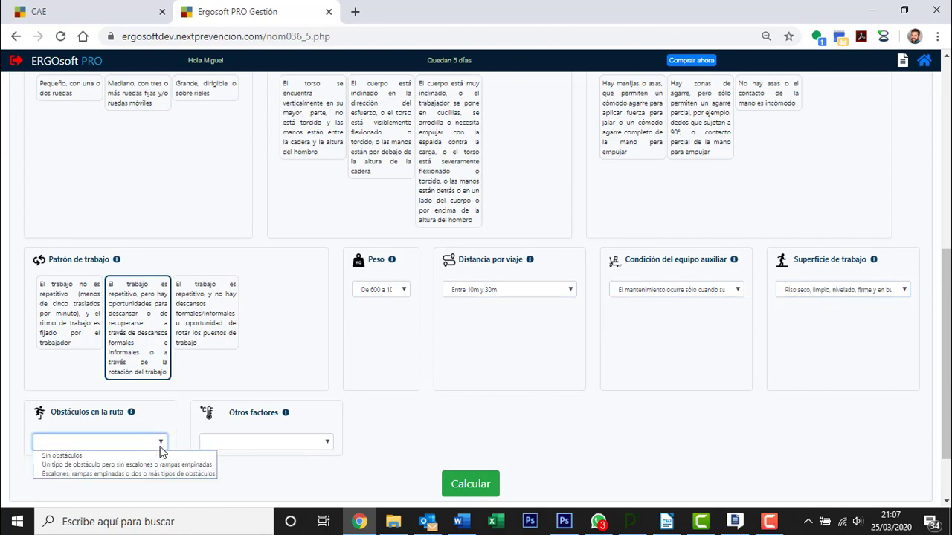
click(159, 455)
Step: Set other factors to Sin factores de riesgo presentes and calculate the auxiliary equipment assessment
click(298, 443)
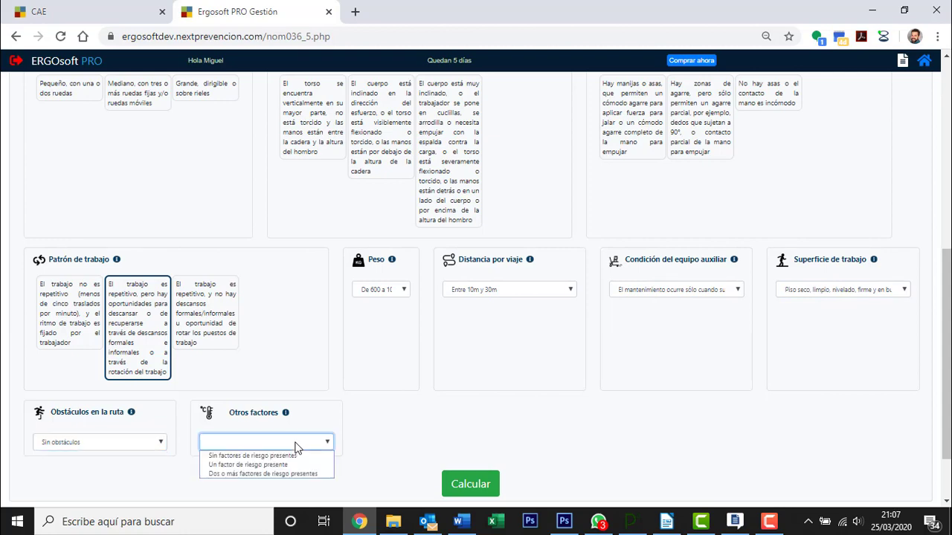
click(312, 454)
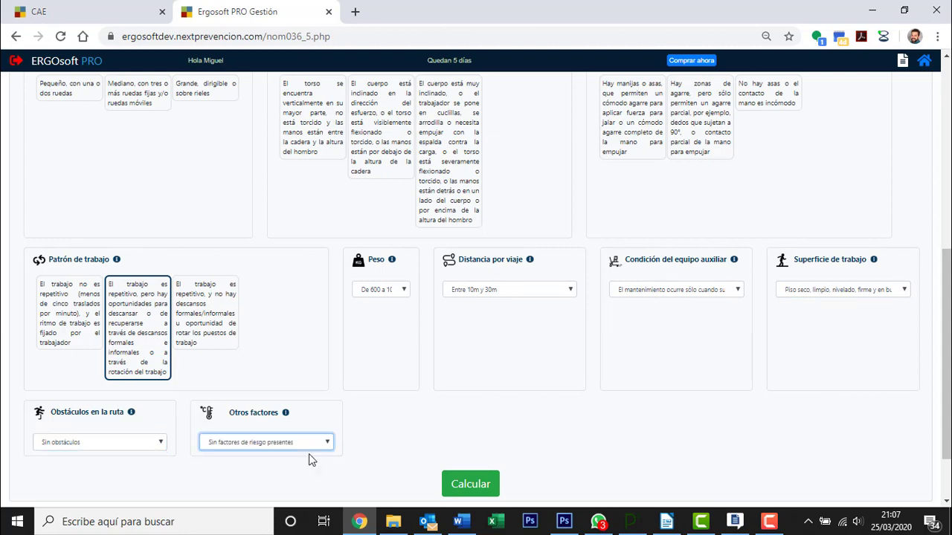
click(471, 484)
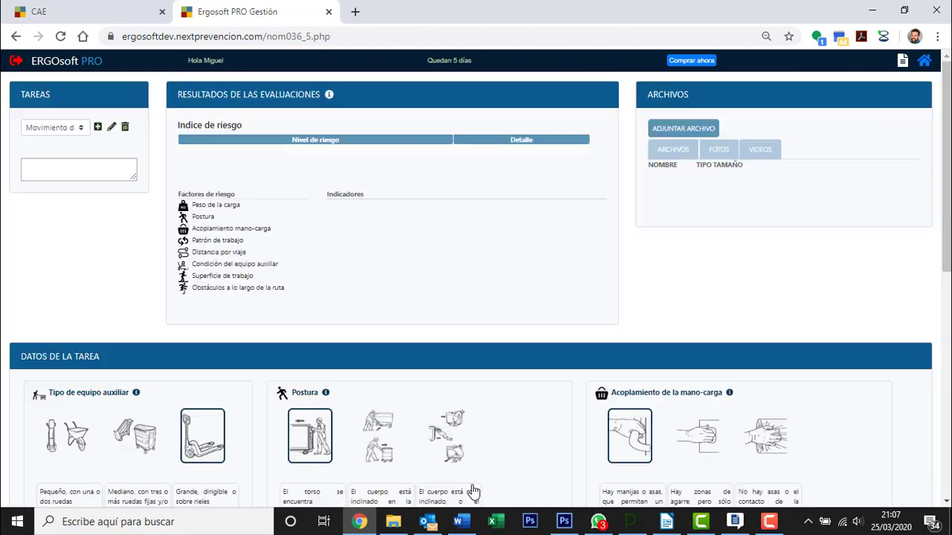